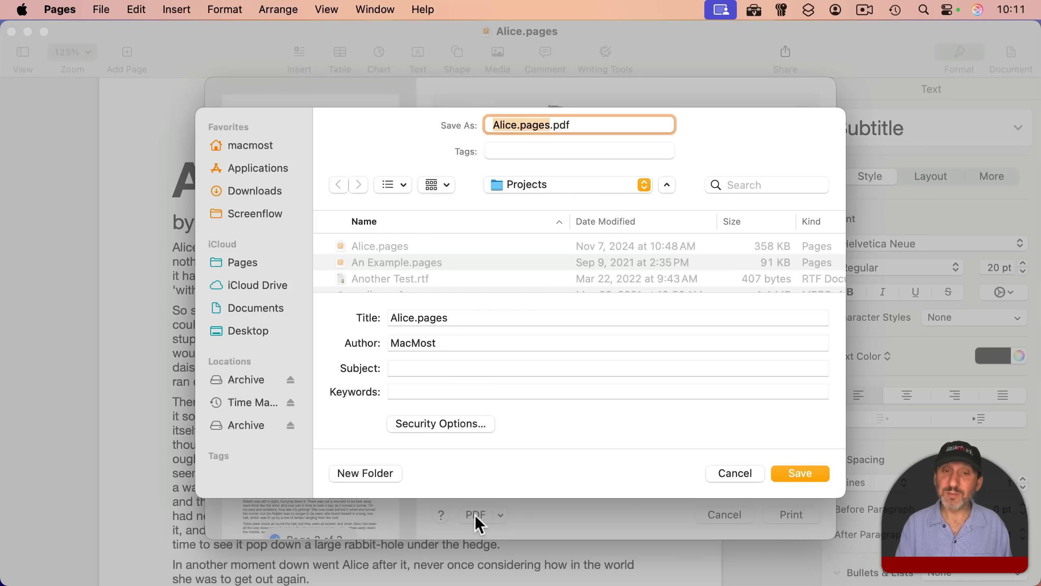
Cancel saving the PDF and open the Alice document's print output in Preview from the print dialog instead.
left_click(728, 474)
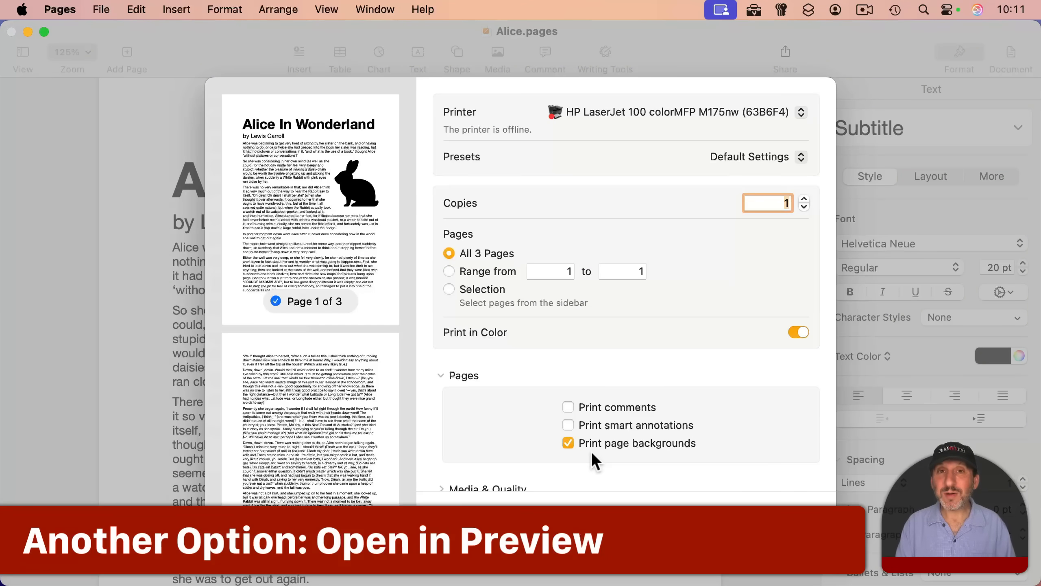
left_click(505, 515)
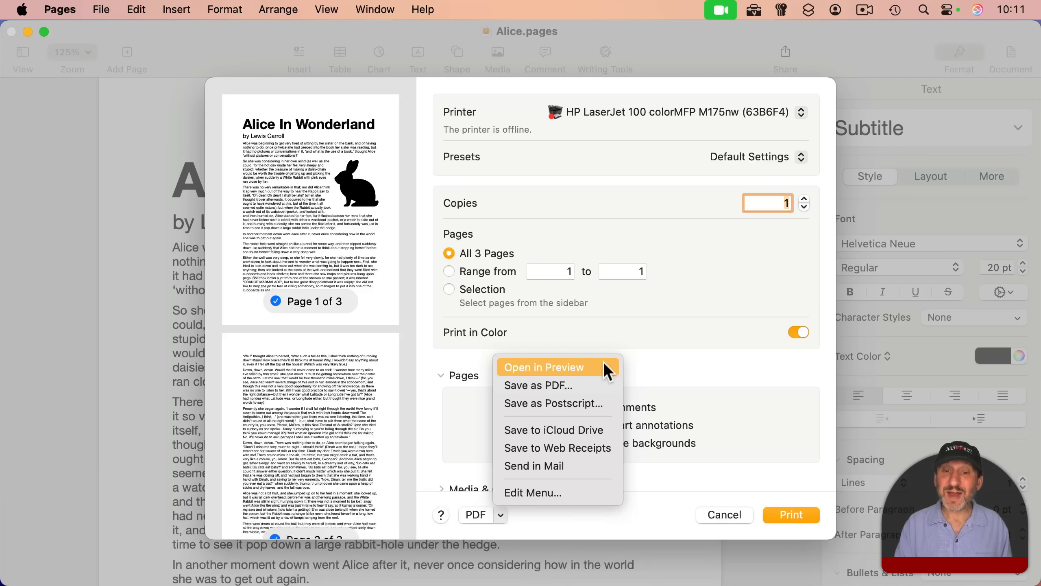
left_click(578, 364)
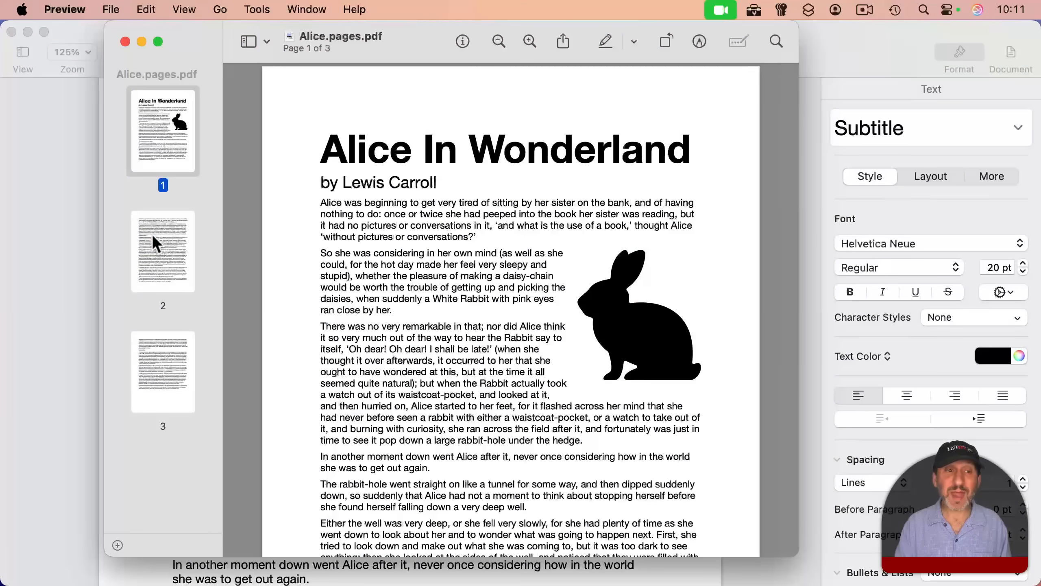
Look through all three pages of the PDF using their thumbnails and check the available sidebar view modes.
left_click(153, 237)
left_click(165, 354)
left_click(162, 263)
left_click(164, 123)
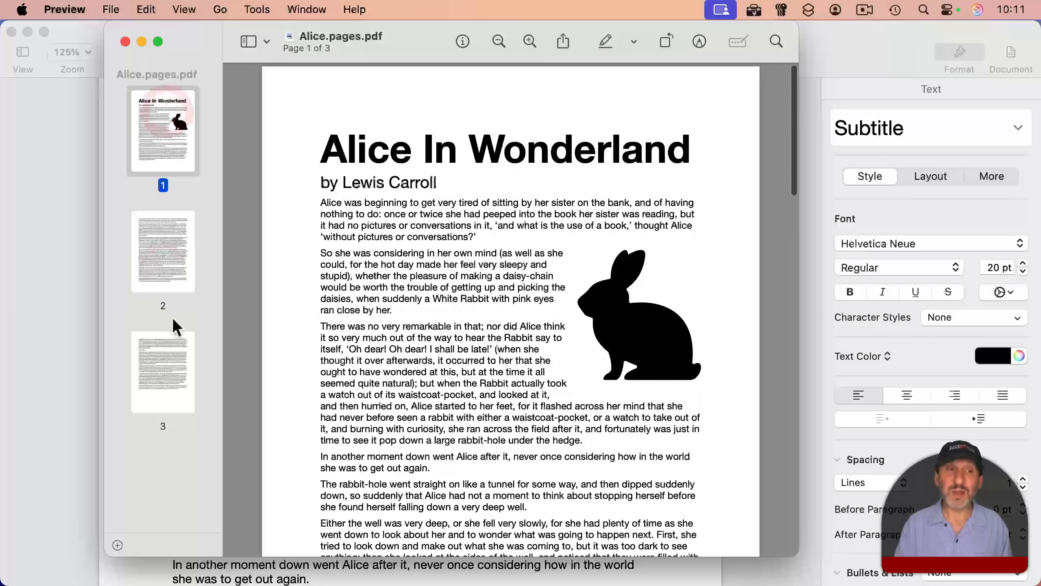
left_click(246, 41)
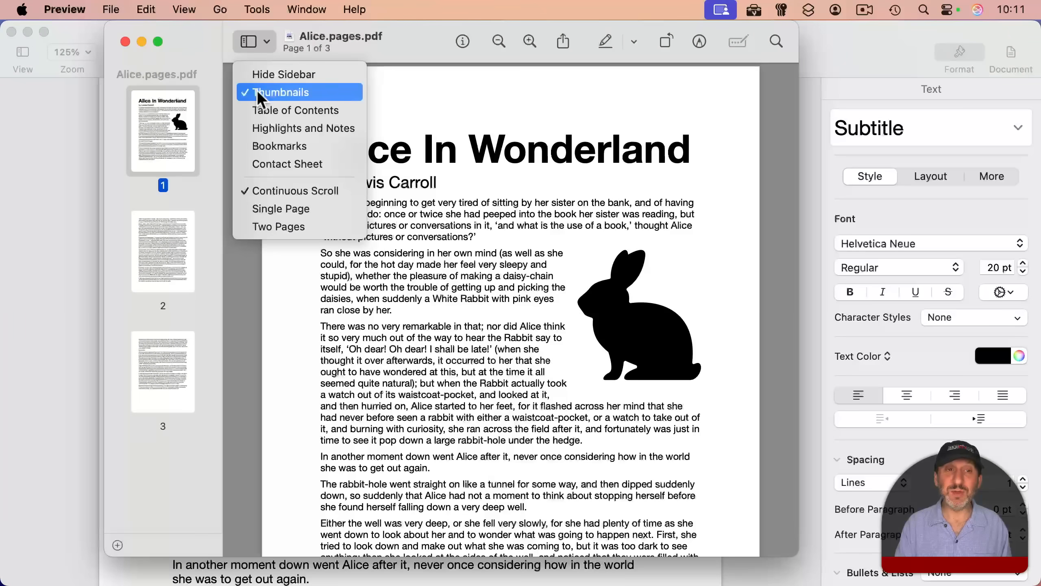
left_click(247, 44)
left_click(172, 231)
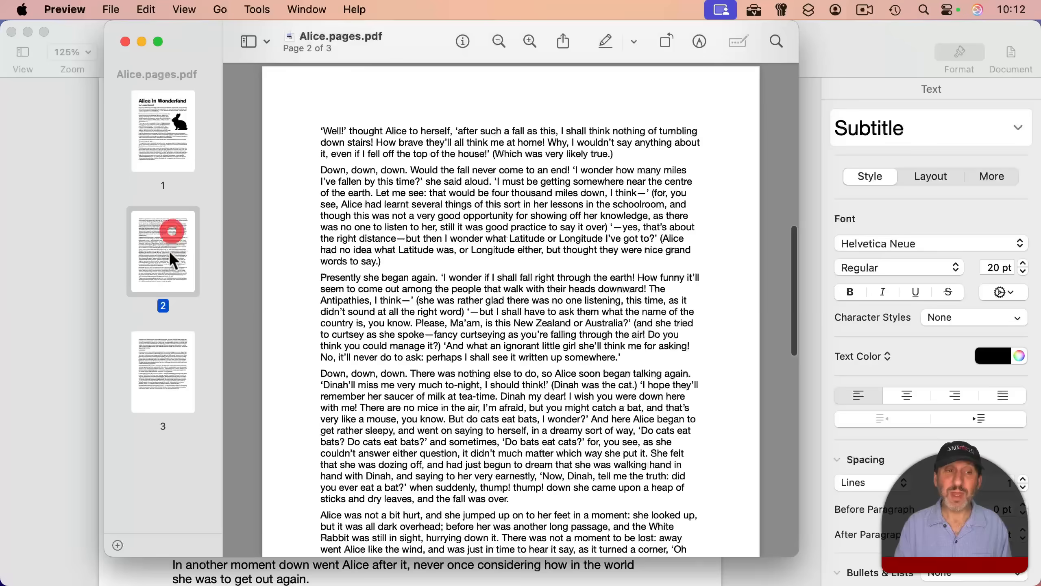
left_click(153, 386)
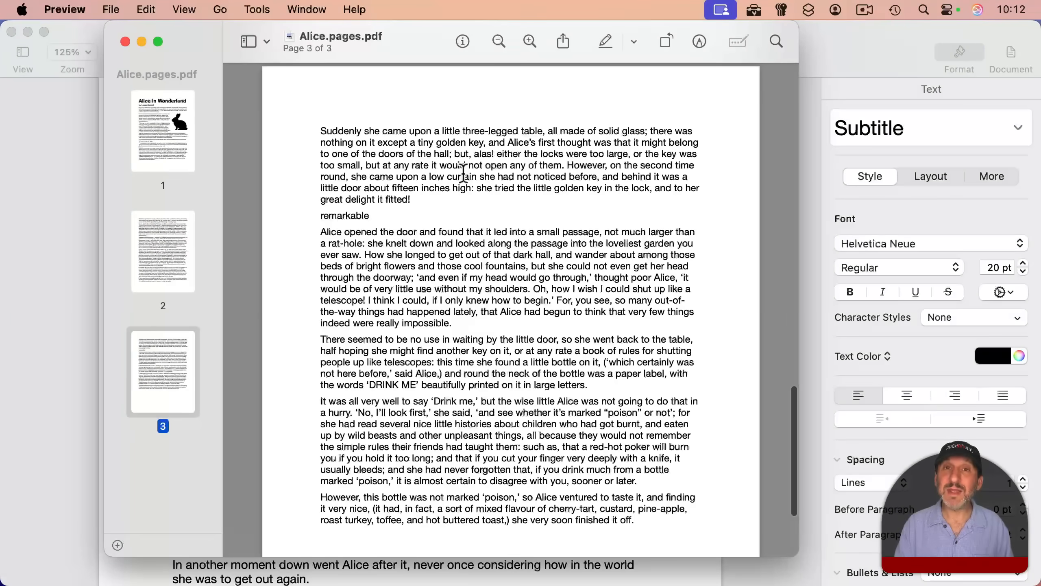
Inspect page 3 of the PDF up close, go back to page 1, then close the PDF and return to Pages.
scroll(433, 156, "up", 10)
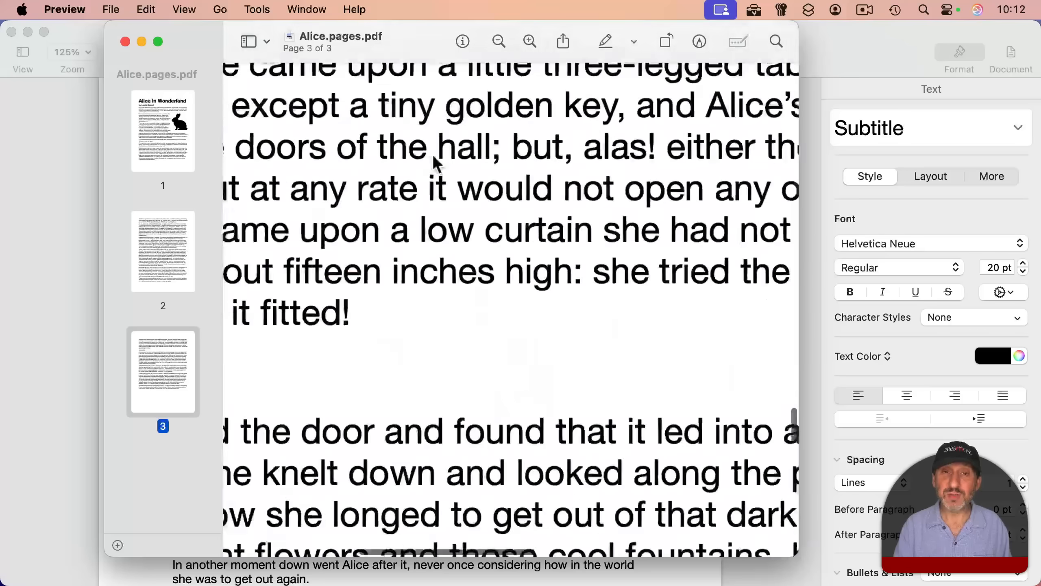
scroll(434, 159, "up", 3)
scroll(434, 155, "down", 12)
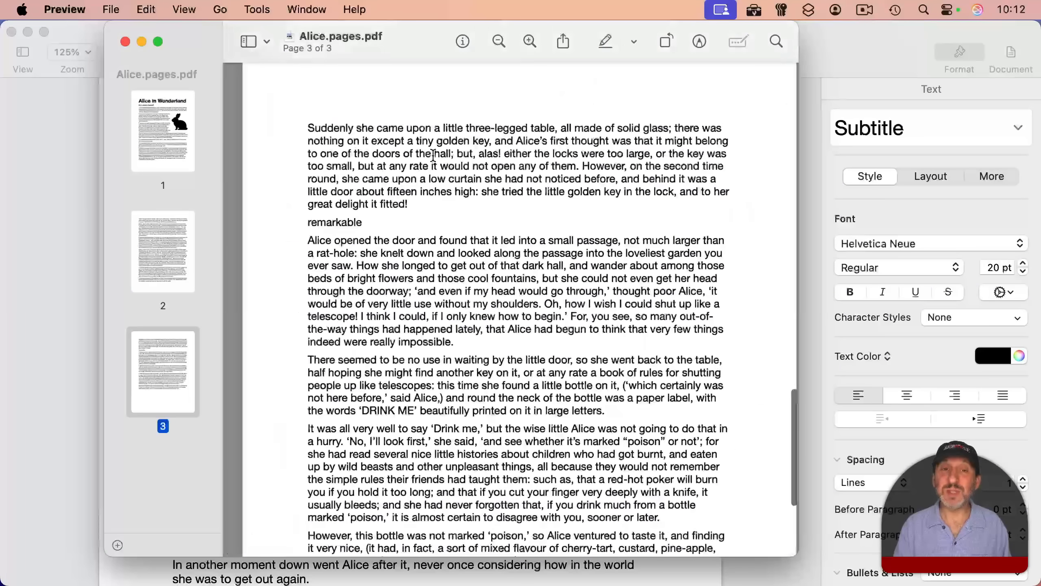
left_click(177, 115)
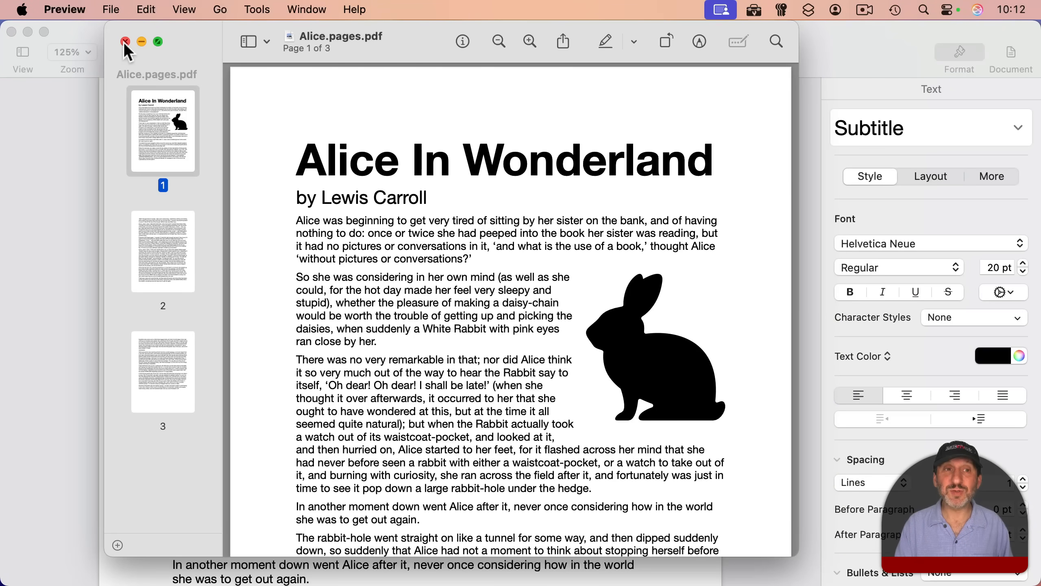
left_click(125, 42)
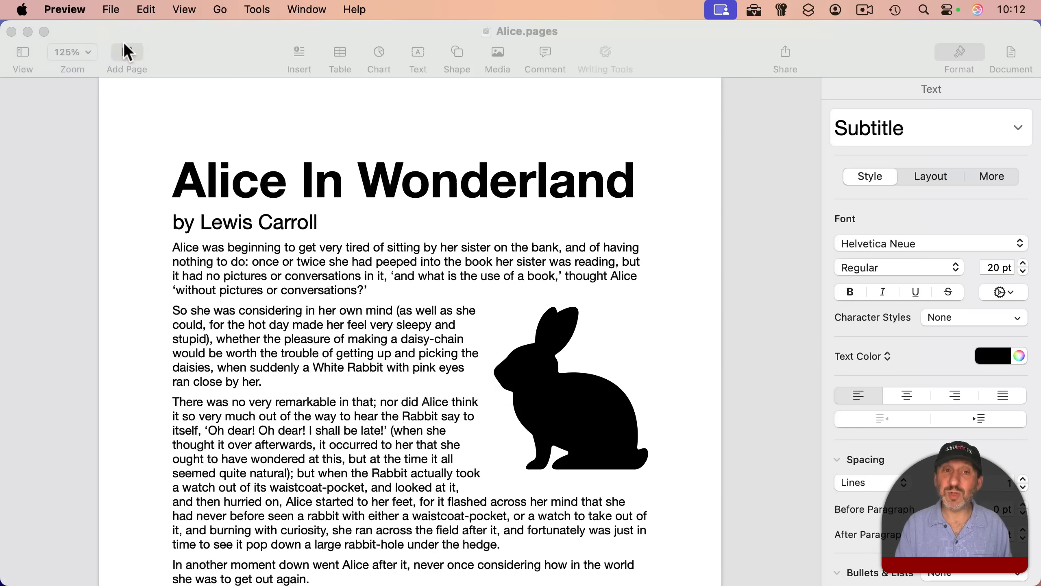
left_click(208, 46)
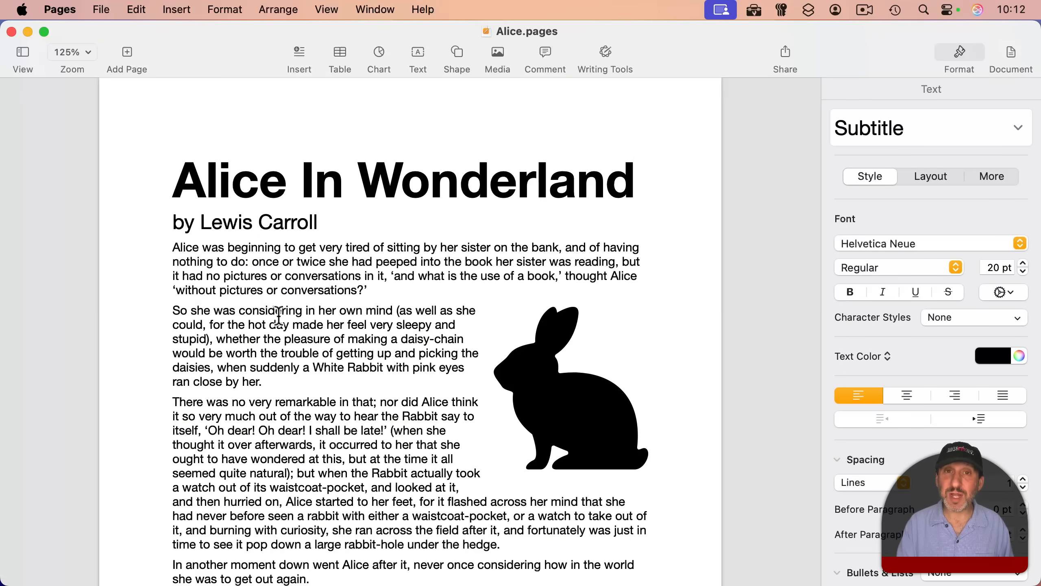
Send the Alice document from the print dialog to Preview as a PDF.
key("super+p")
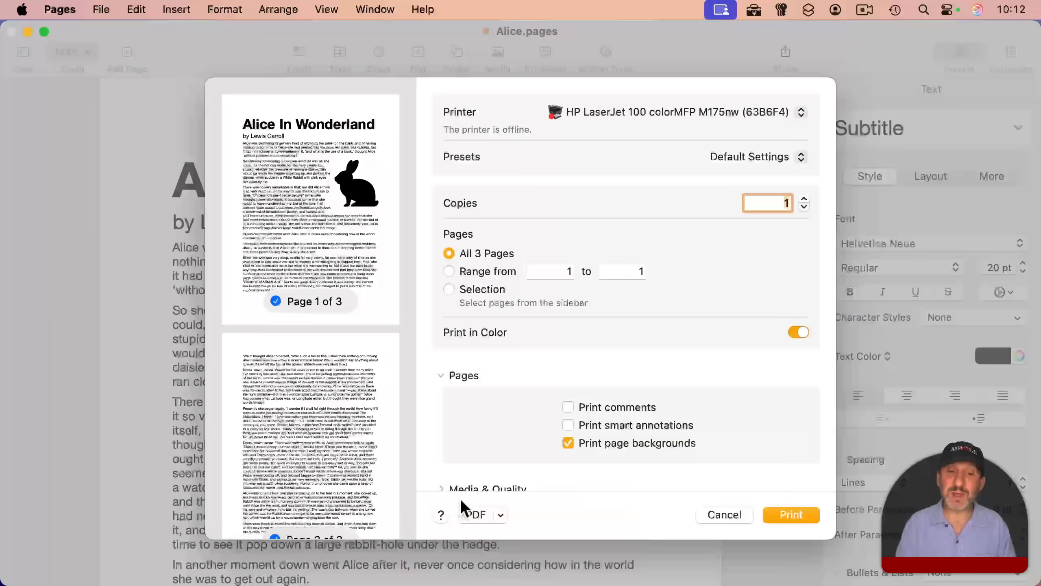
left_click(499, 516)
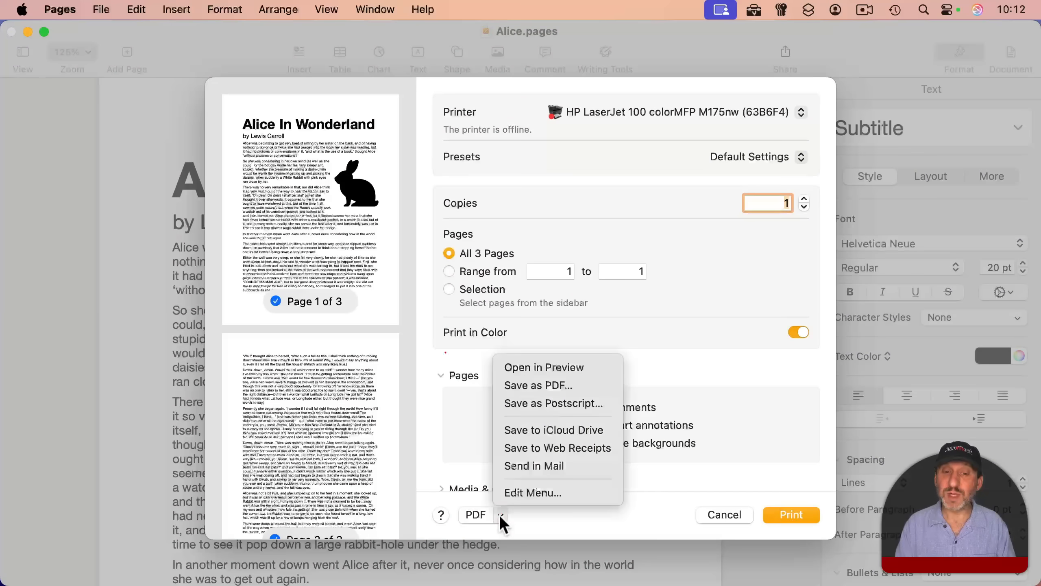
left_click(529, 368)
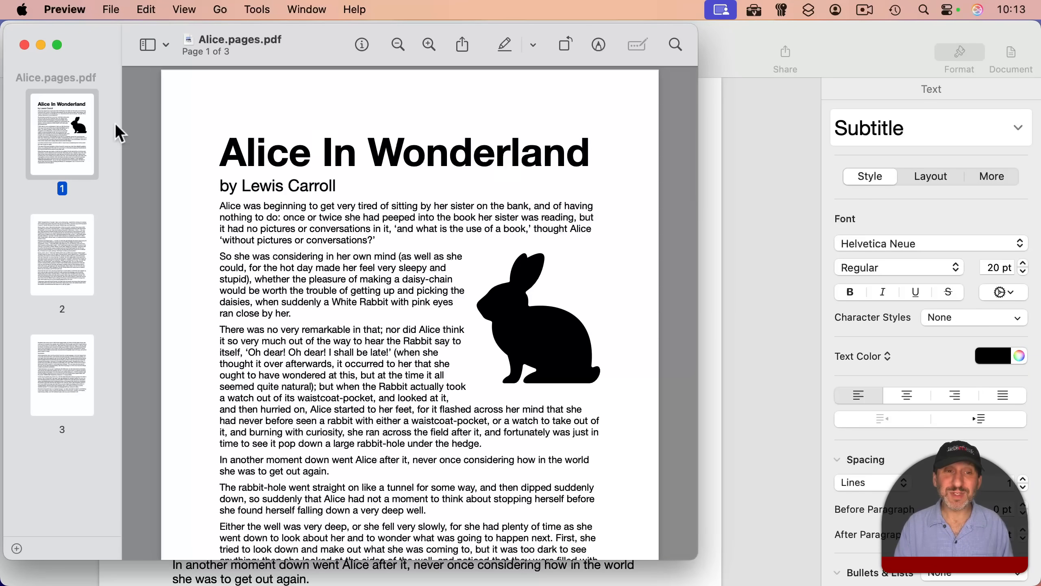
Review pages 2 and 3 of the PDF and return to page 1.
left_click(67, 246)
left_click(68, 337)
left_click(68, 274)
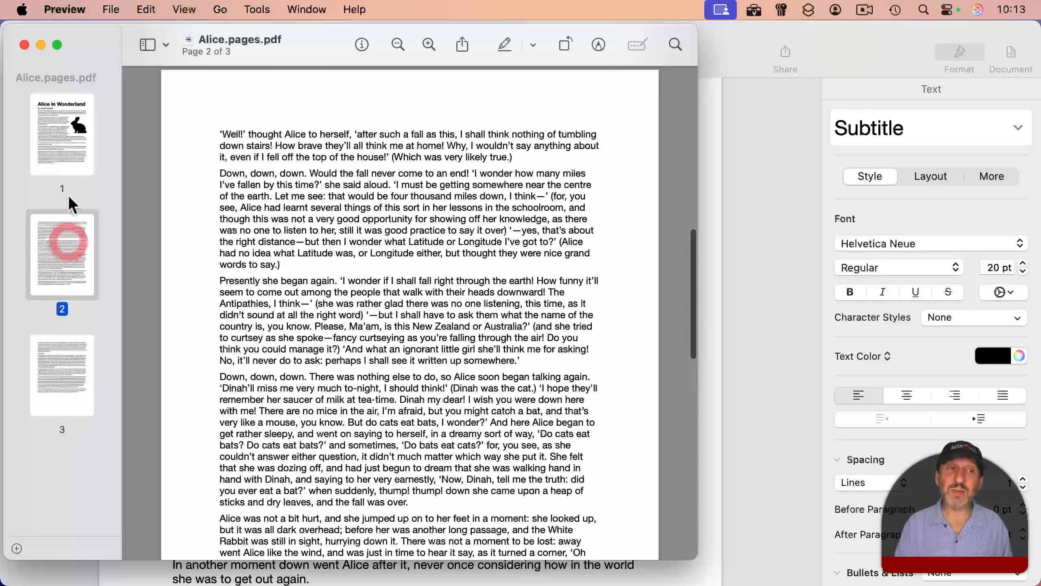
left_click(67, 139)
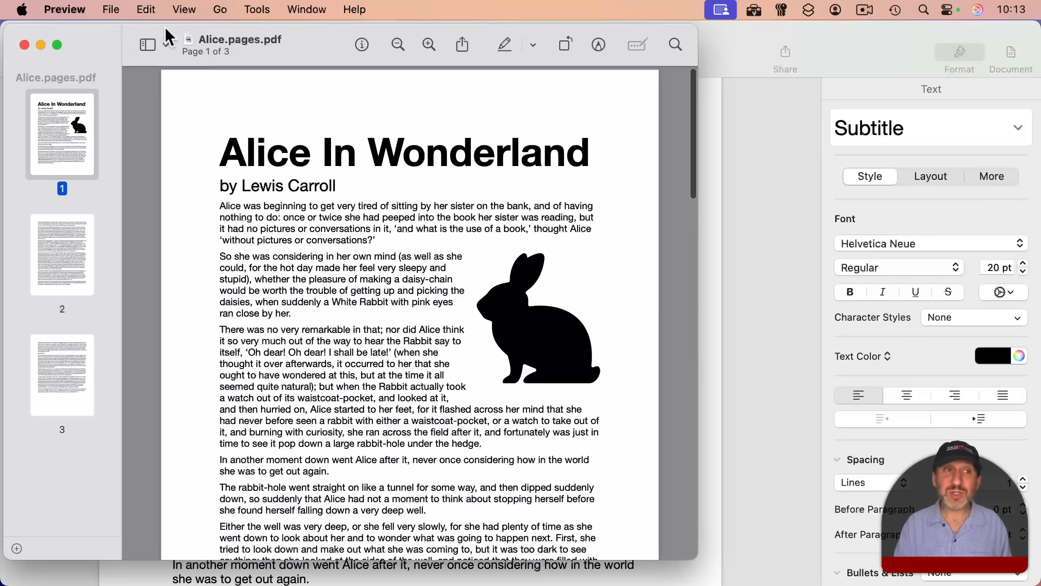
Open the print dialog for the PDF and examine its page previews and print settings.
left_click(114, 10)
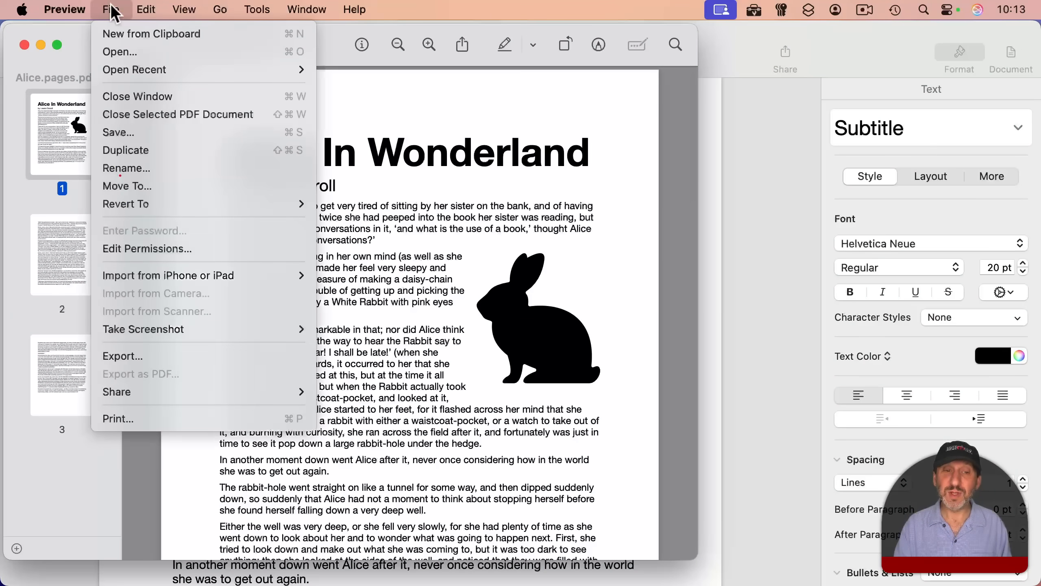
left_click(129, 414)
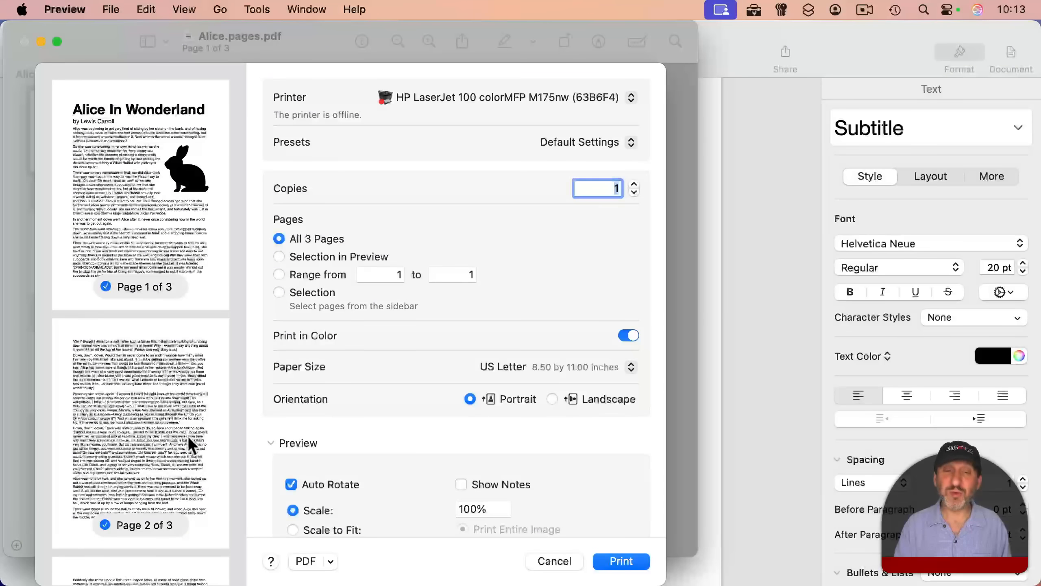
scroll(496, 346, "down", 5)
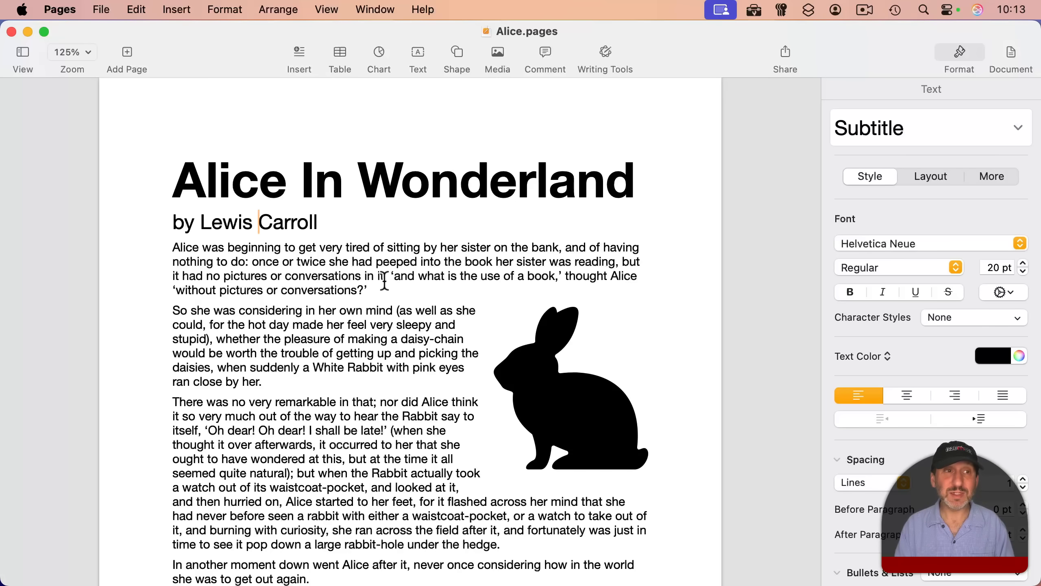
Print the Alice document from Pages with the PDF option Open in Preview.
left_click(101, 9)
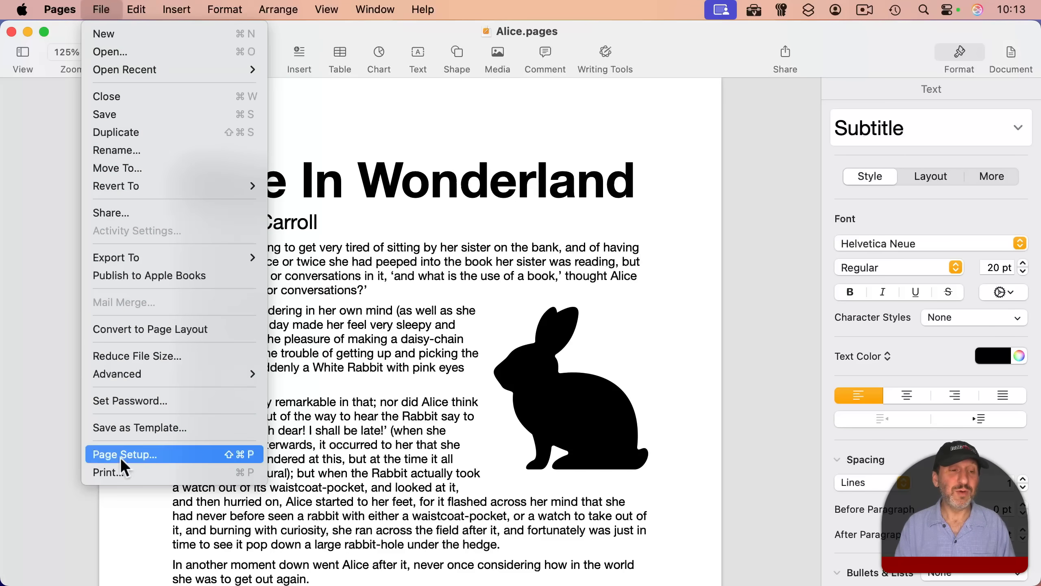
left_click(117, 472)
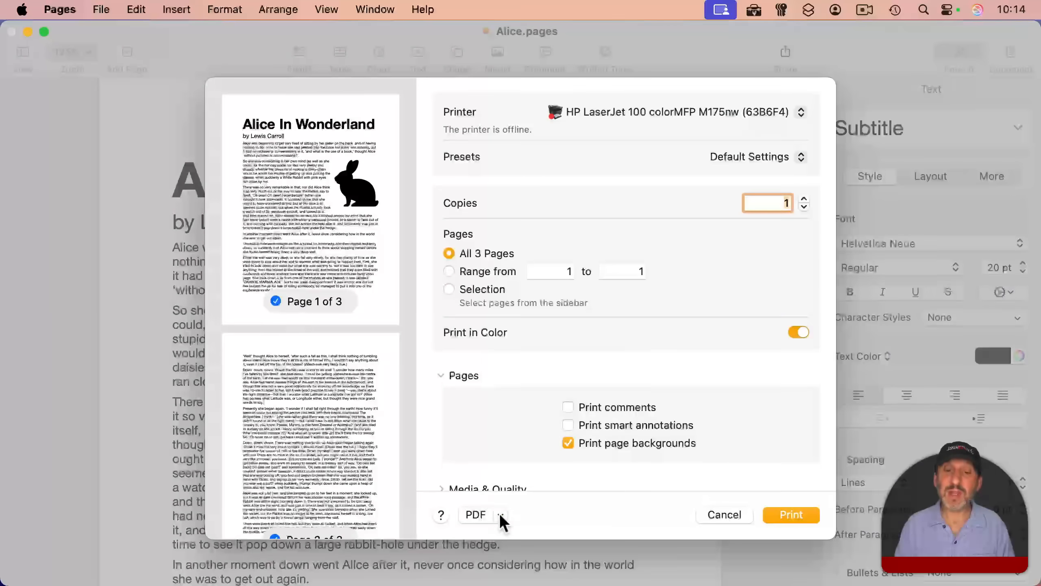
left_click(500, 514)
left_click(548, 370)
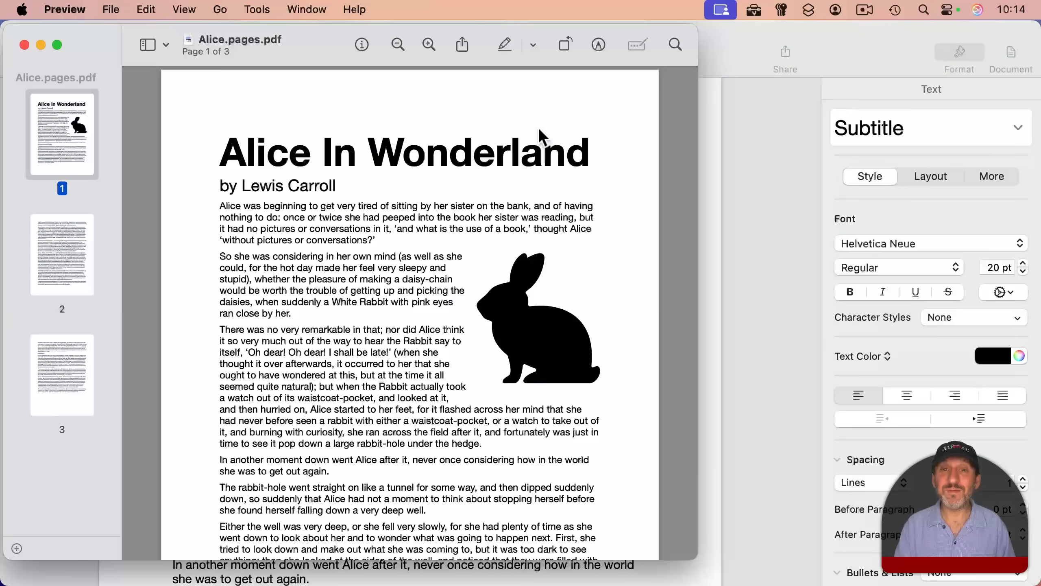
Check the PDF's general file information, then close the PDF and return to Pages.
left_click(361, 43)
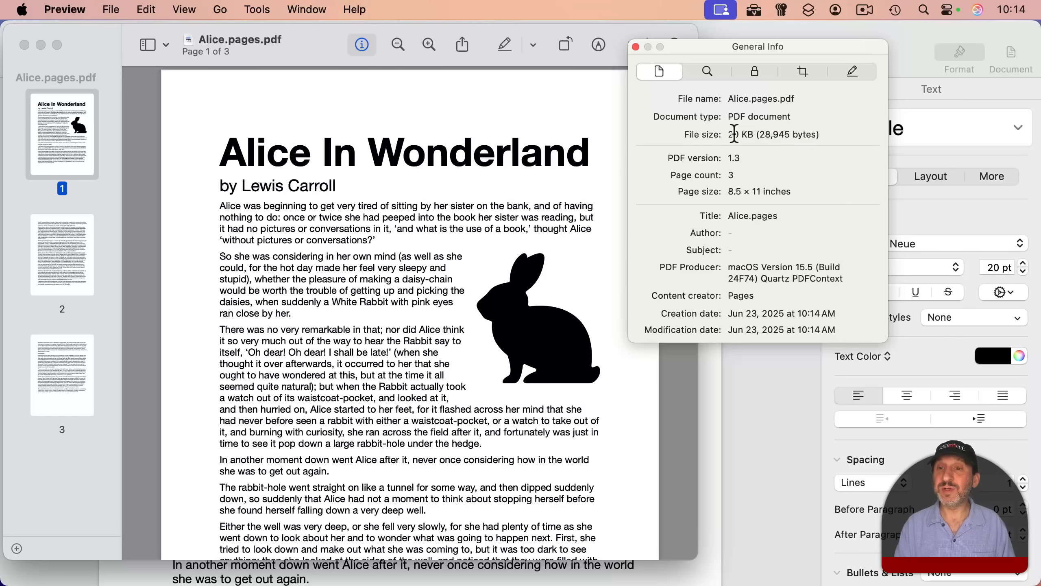
left_click(638, 47)
left_click(24, 44)
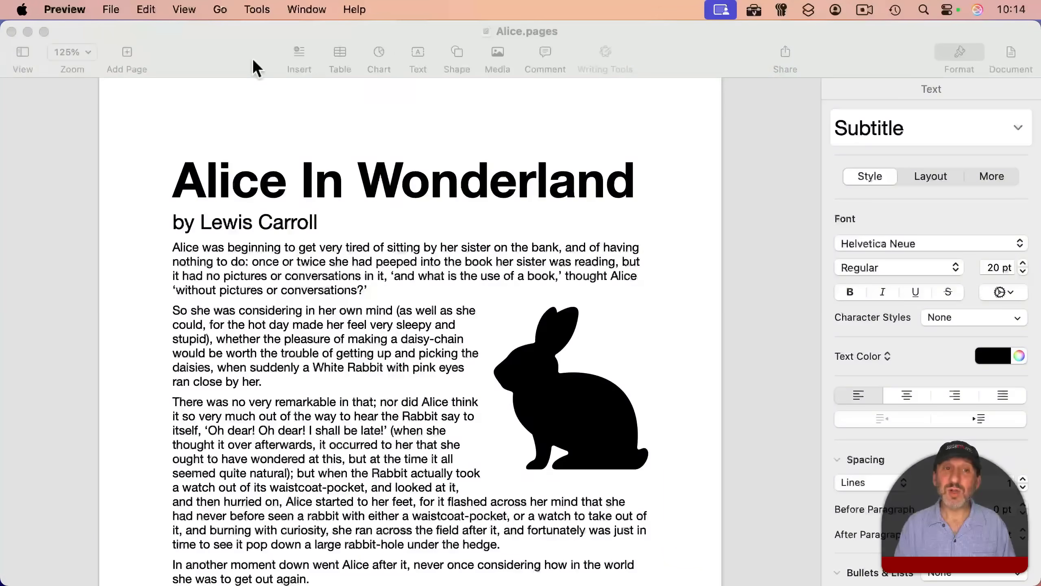
left_click(231, 55)
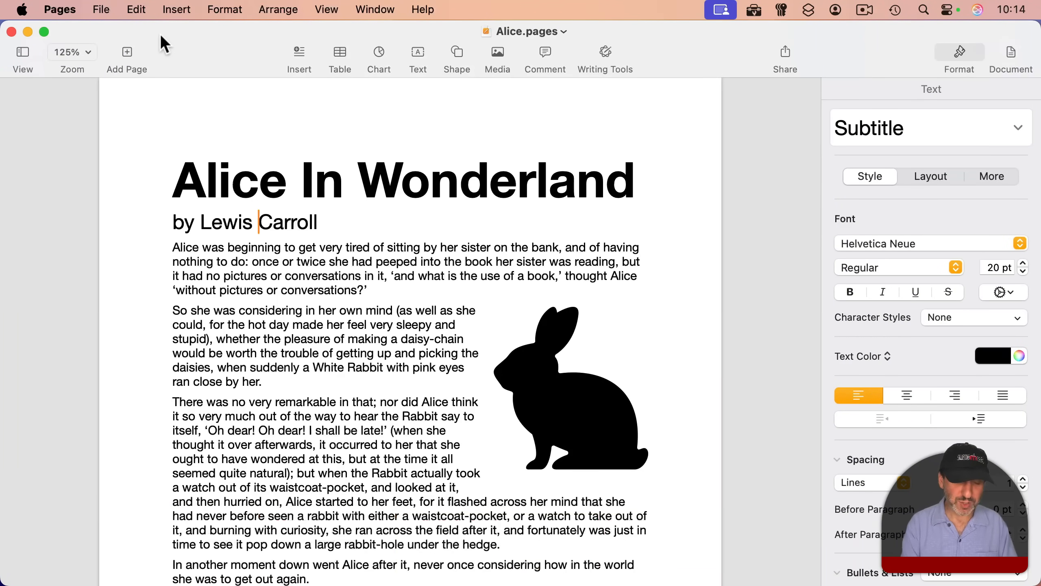
Open the Alice document's print output as a PDF in Preview.
key("super+p")
left_click(501, 515)
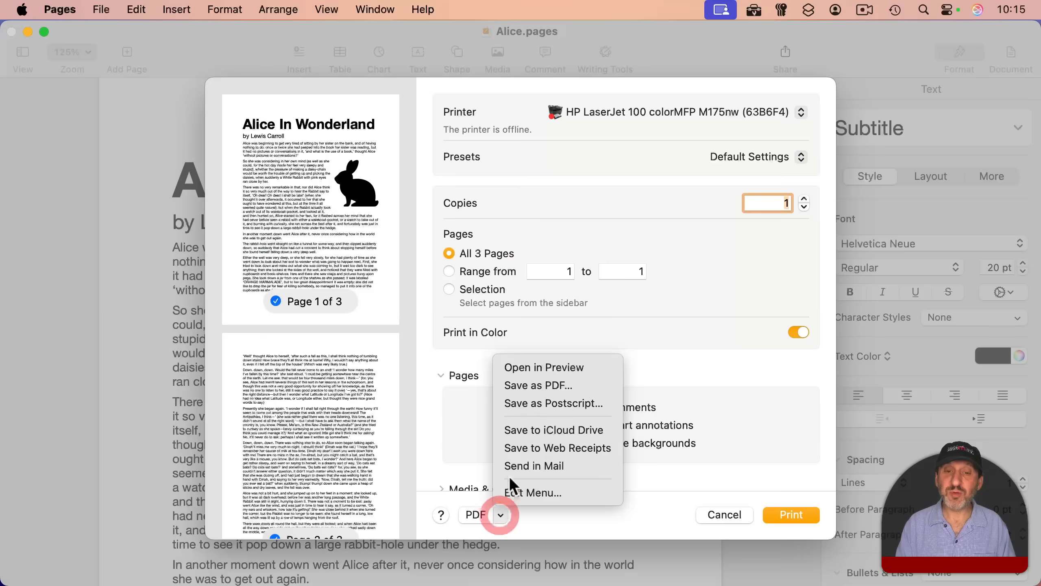
left_click(542, 367)
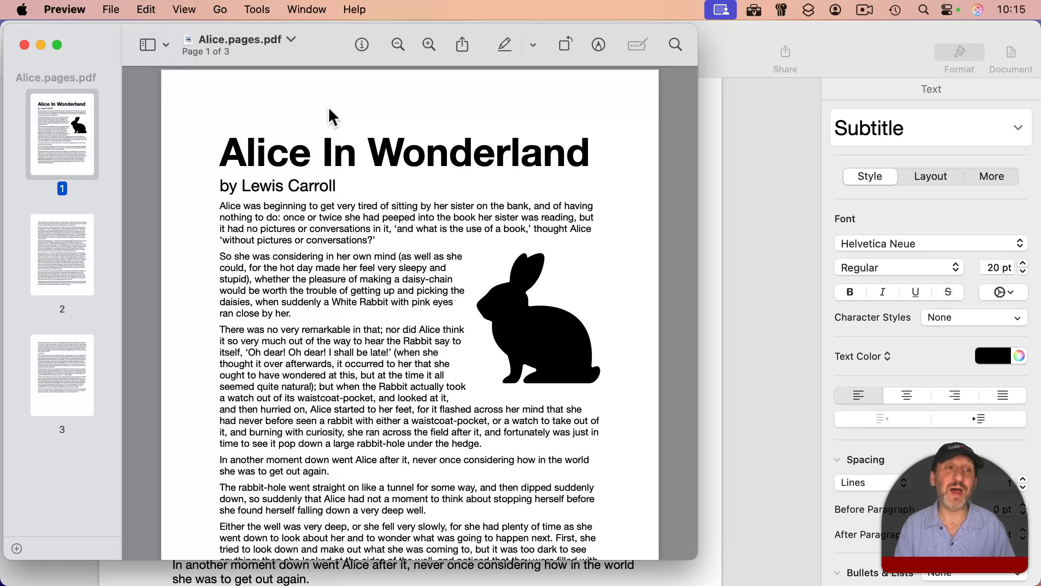
Save the PDF as Alice.pages.pdf in the Preview PDFs folder with the PDF format and no Quartz filter.
left_click(110, 9)
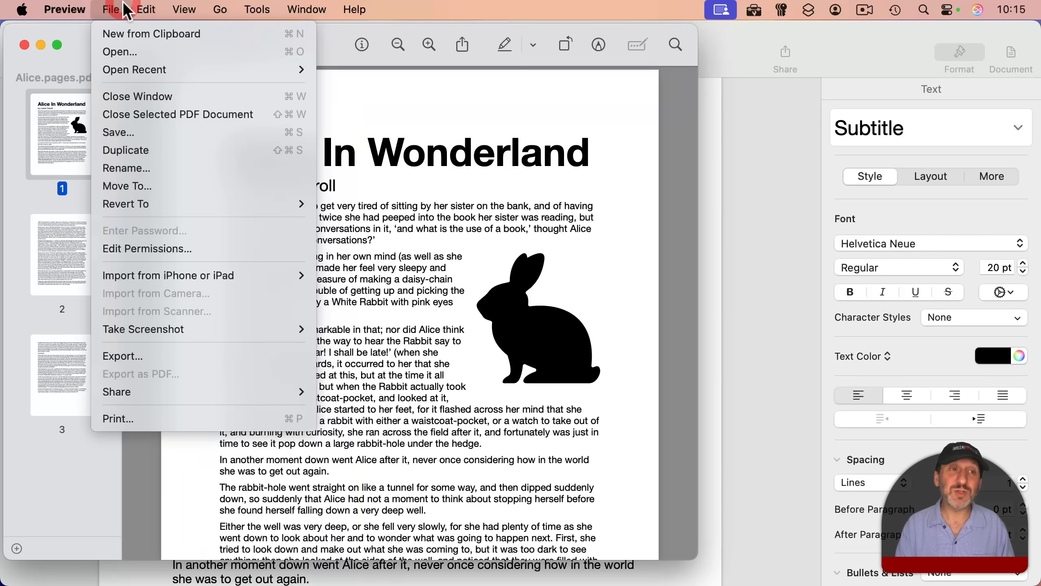
left_click(139, 134)
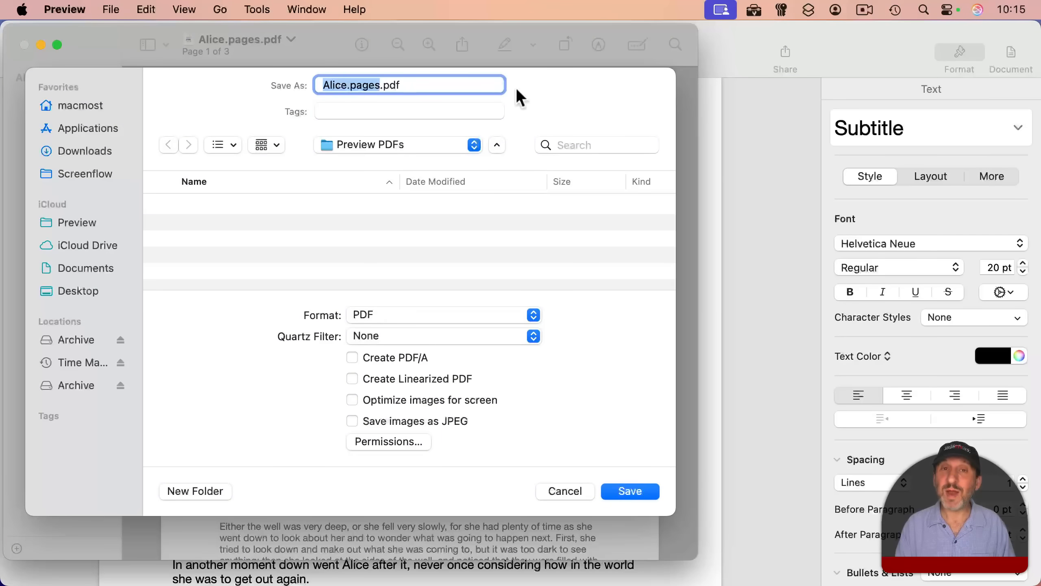
left_click(397, 144)
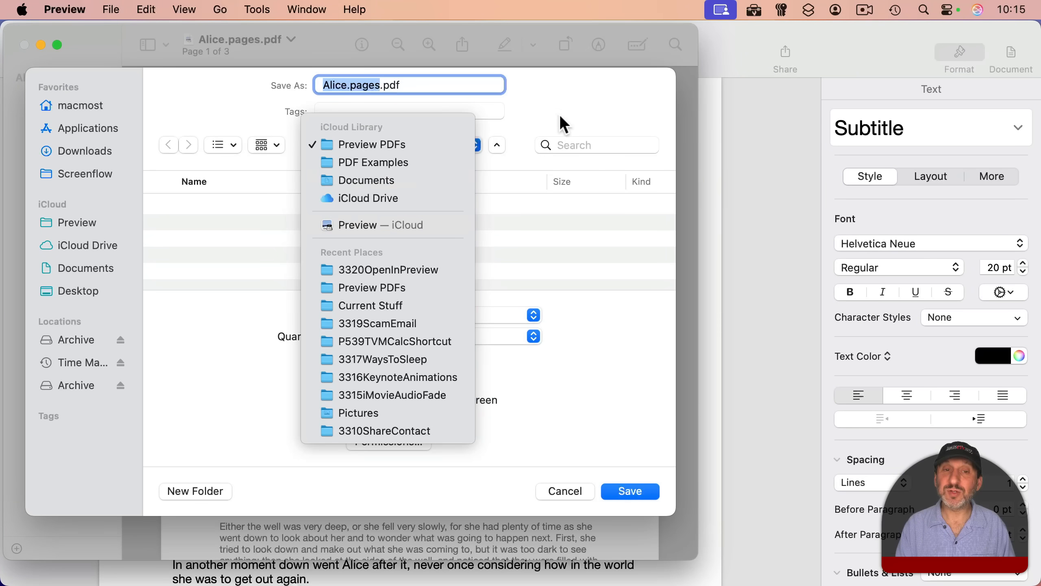
left_click(579, 106)
left_click(628, 488)
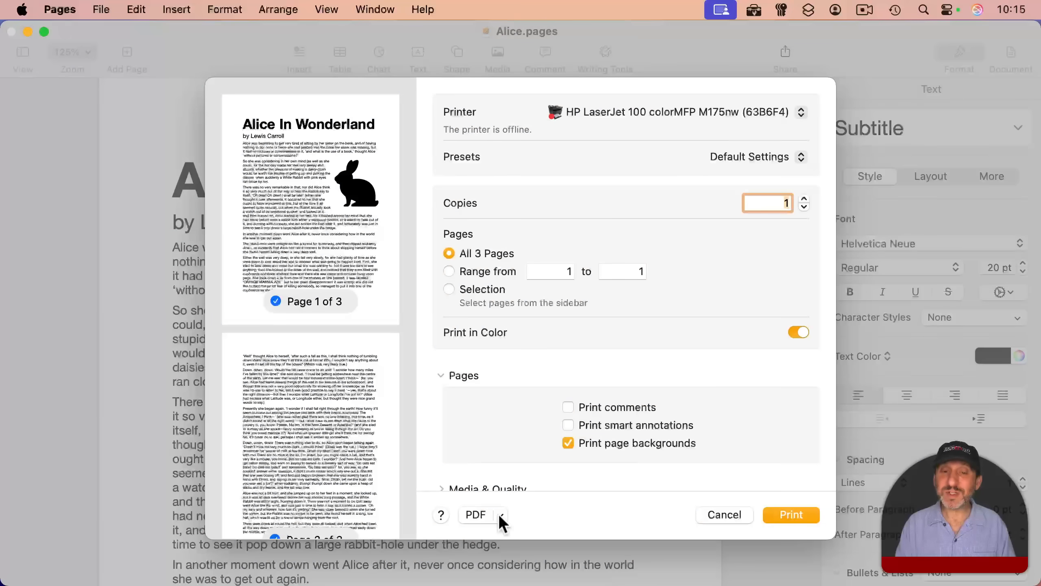
Send the Alice document from the Pages print dialog to Preview as a PDF and reposition the Preview window.
left_click(500, 514)
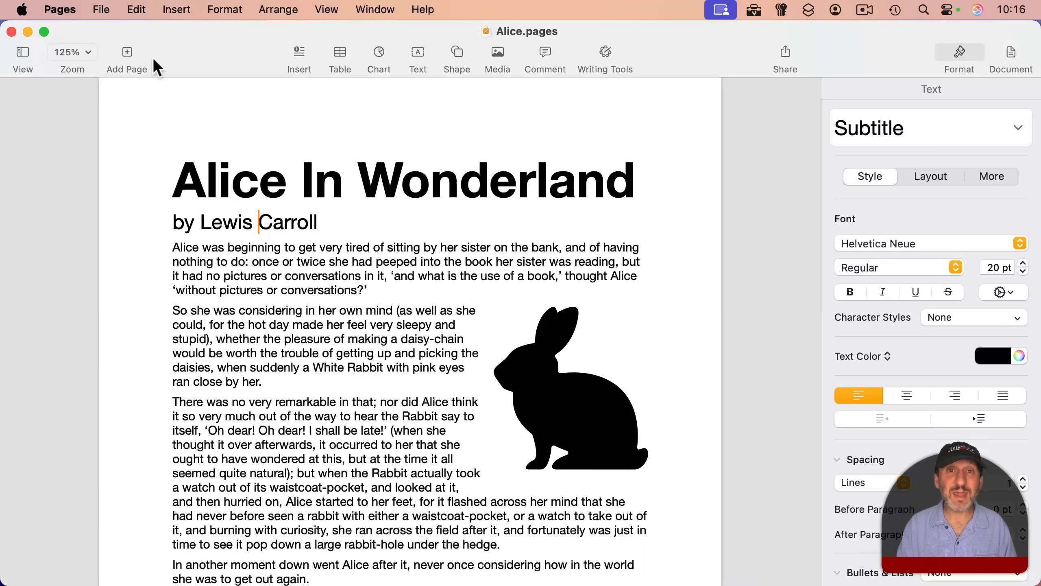
key("super+p")
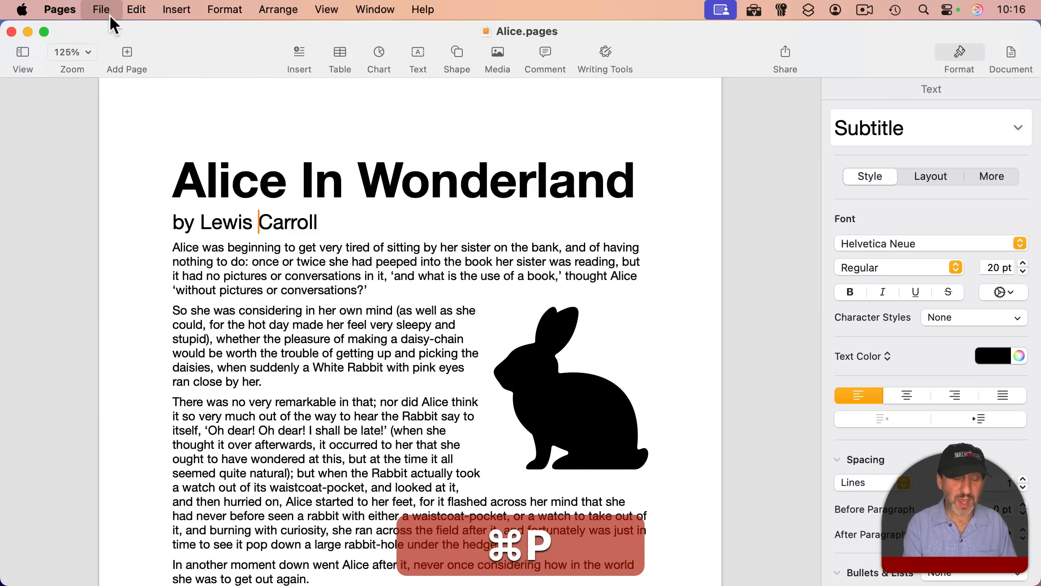
left_click(499, 514)
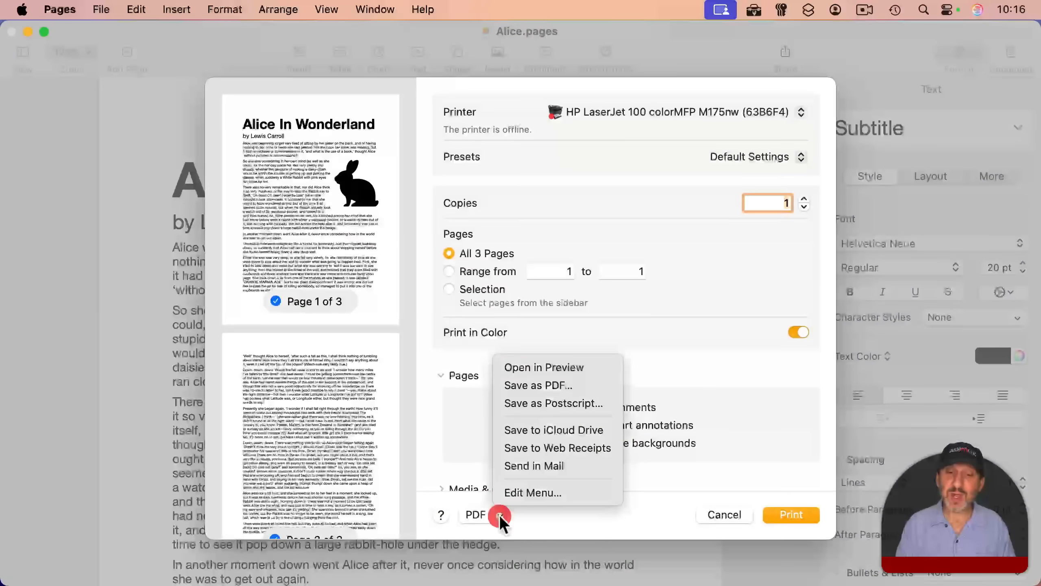
left_click(544, 365)
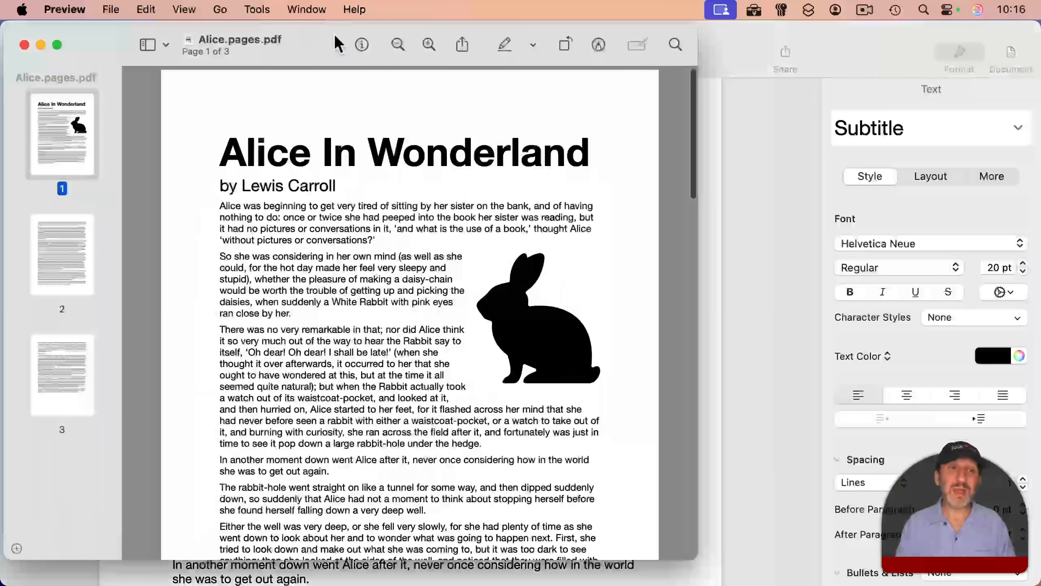
left_click_drag(316, 35, 421, 32)
Quit Preview without saving the Alice PDF and relaunch it to bring the unsaved document back.
left_click(56, 114)
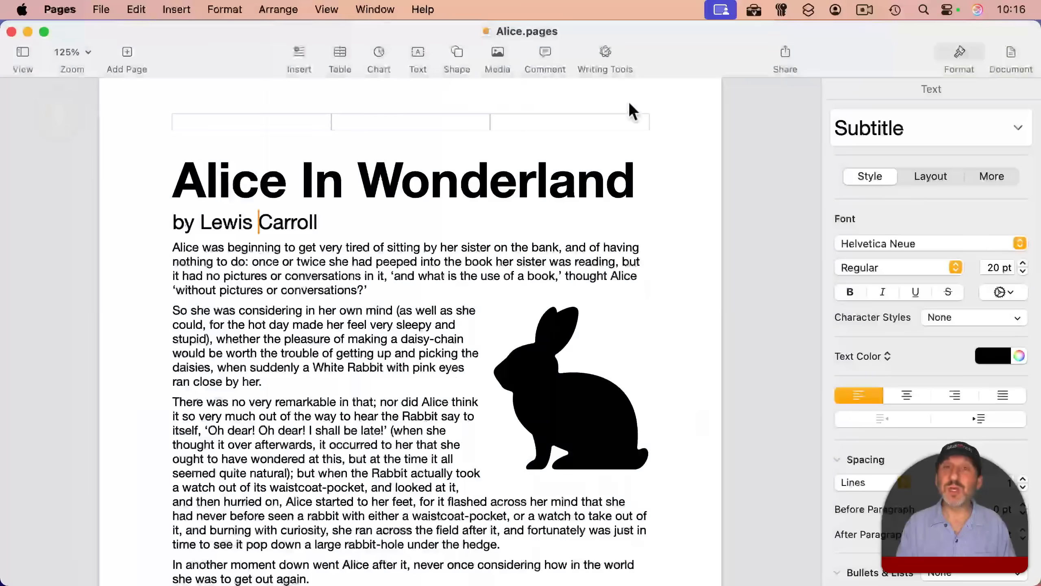
key("super+Tab")
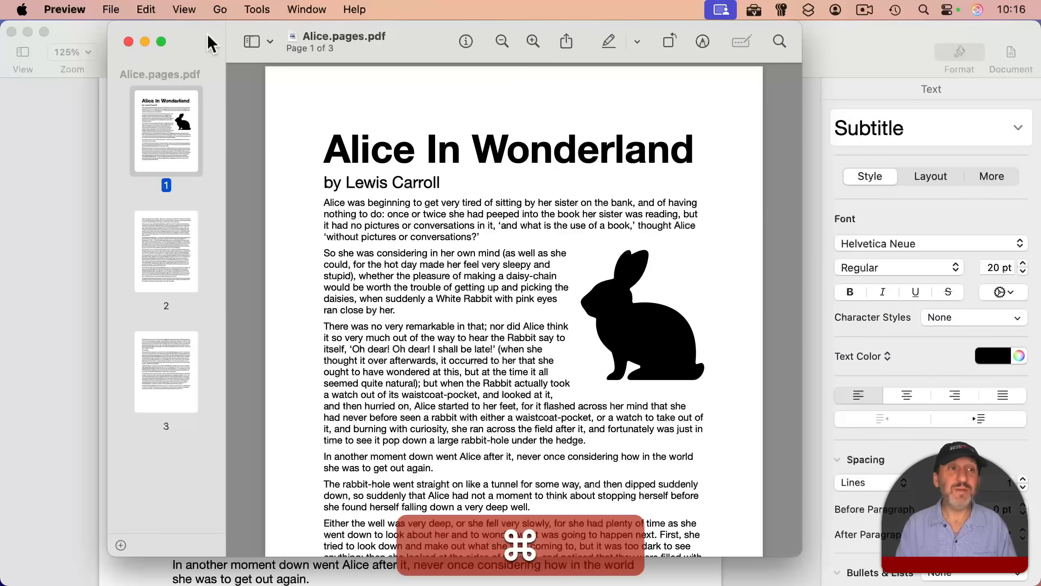
key("super+q")
key("super+space")
type("pre")
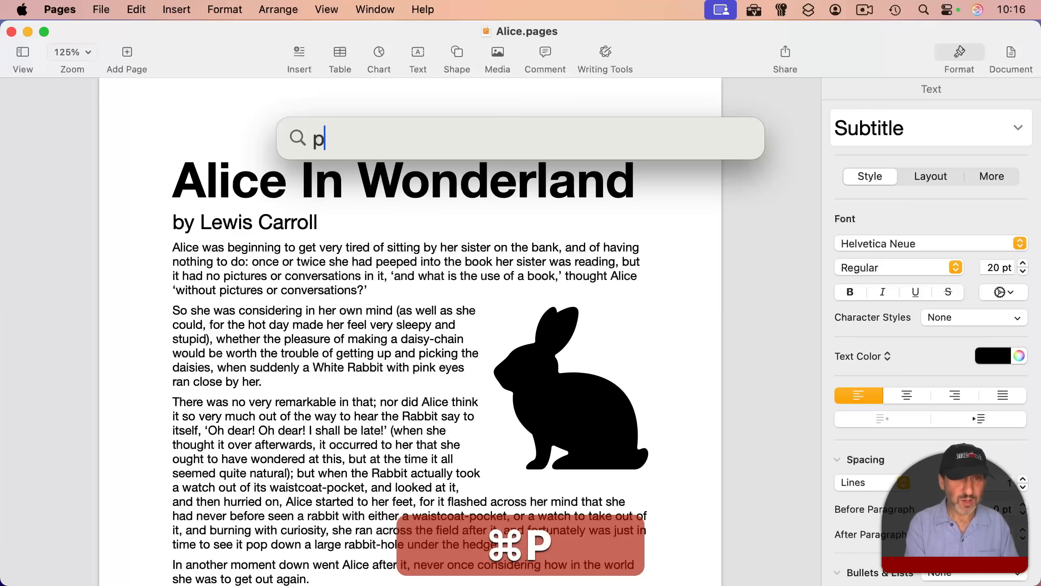
key("Return")
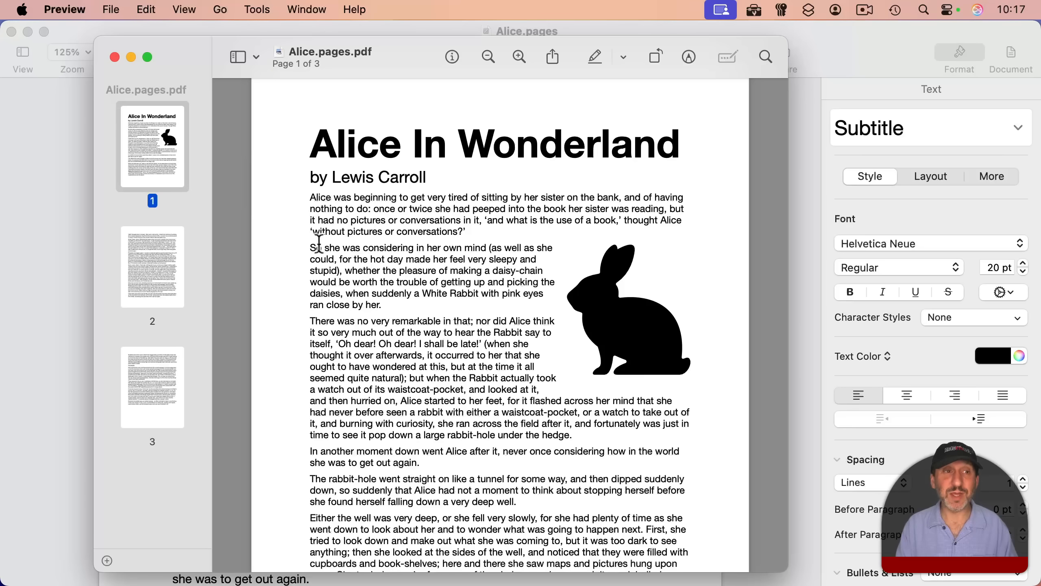
Check the Close windows when quitting an application option under Desktop & Dock in System Settings, then return to the PDF in Preview.
left_click(23, 12)
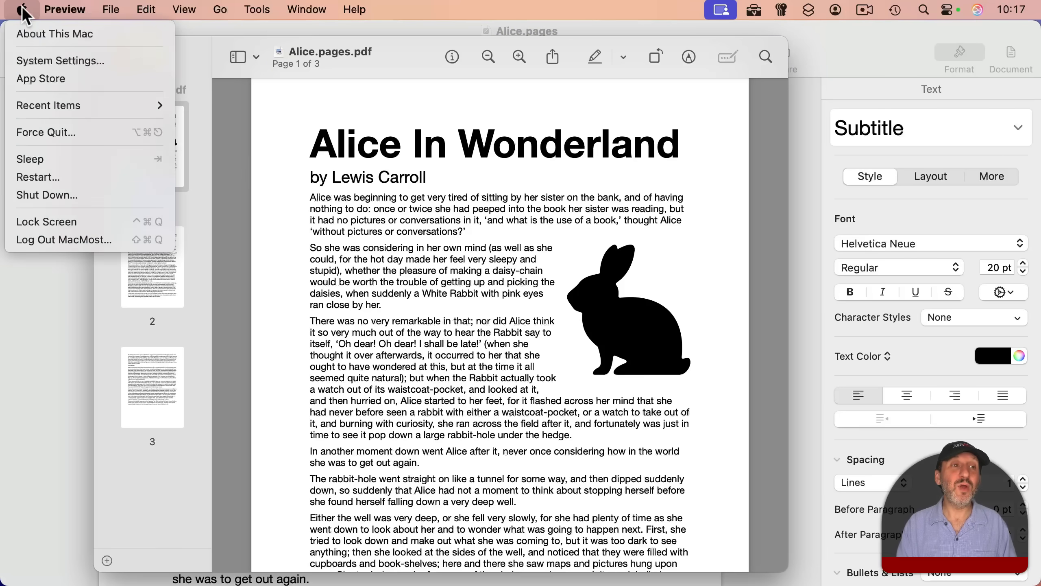
left_click(37, 65)
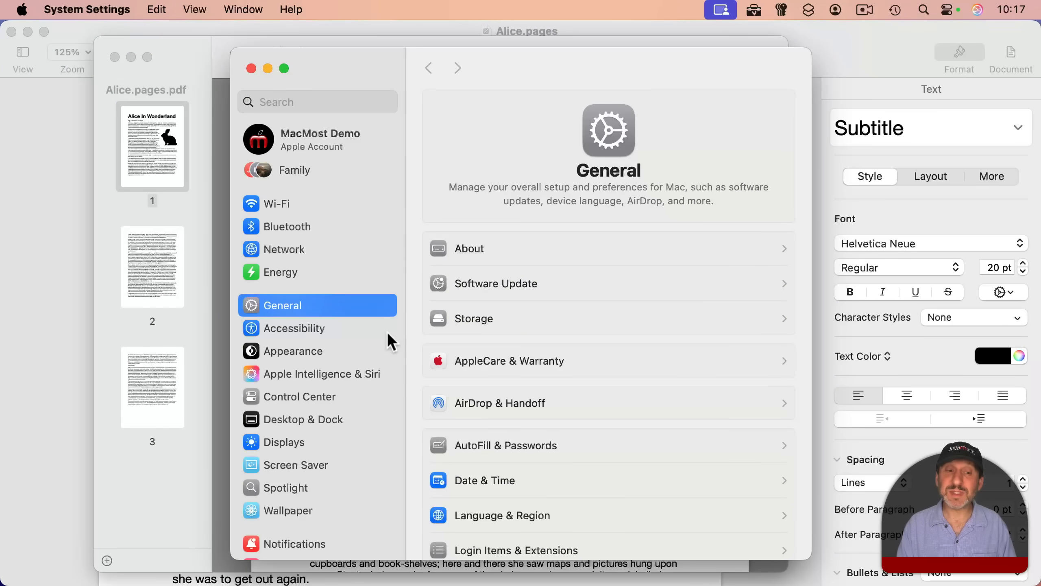
left_click(311, 416)
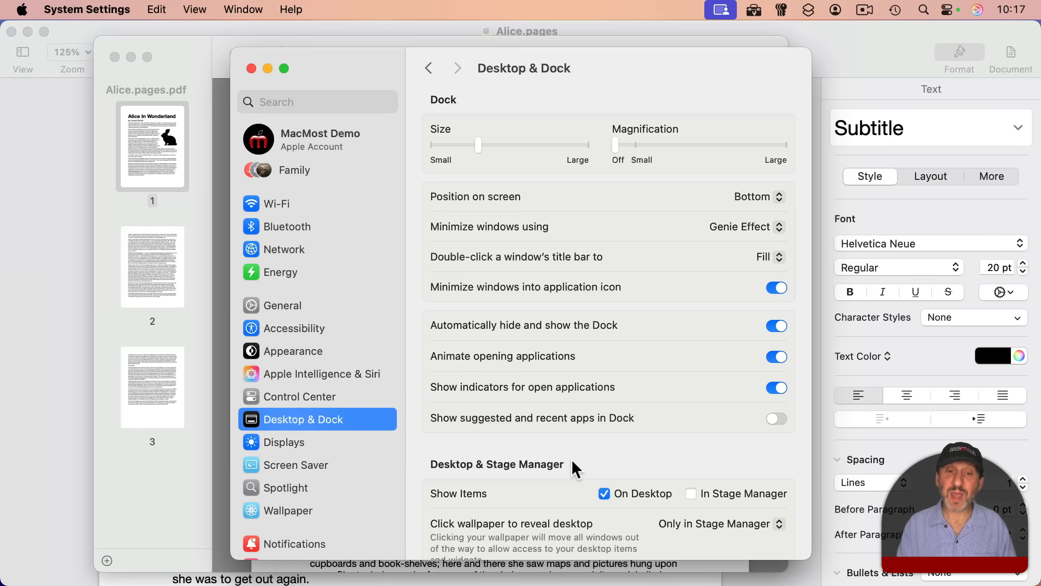
scroll(571, 471, "down", 10)
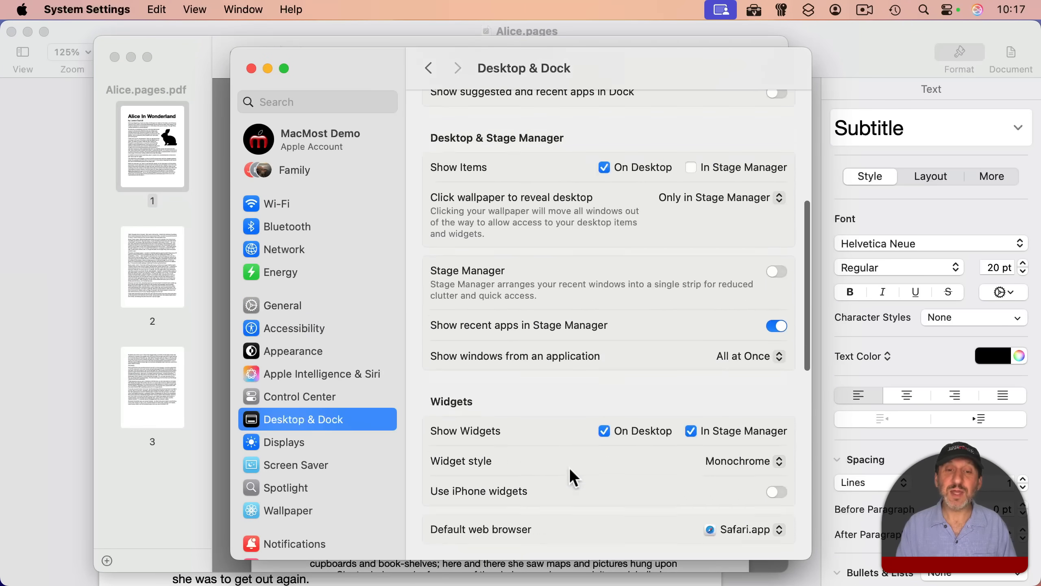
scroll(571, 471, "down", 5)
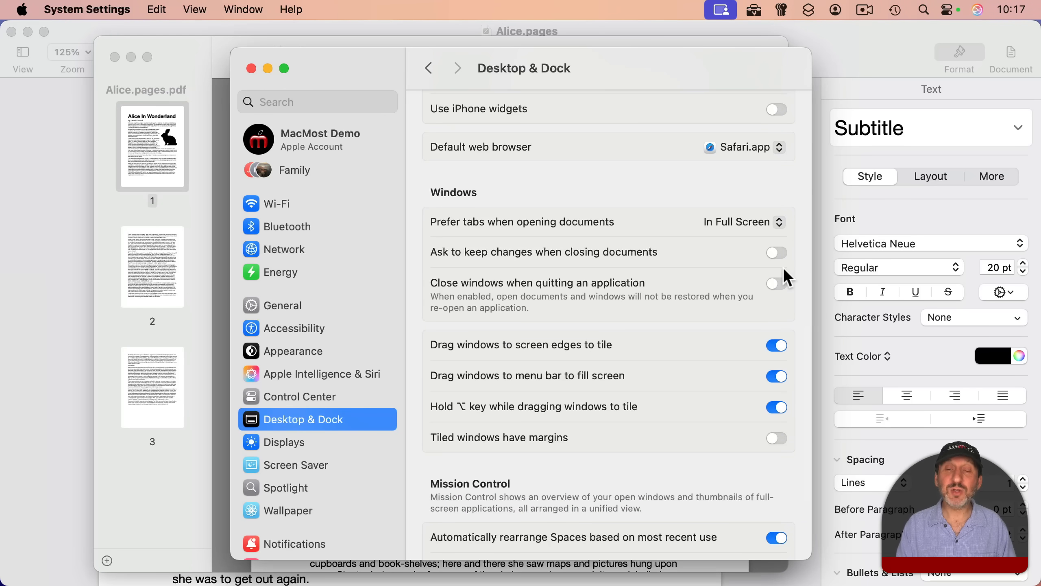
left_click(251, 68)
left_click(193, 43)
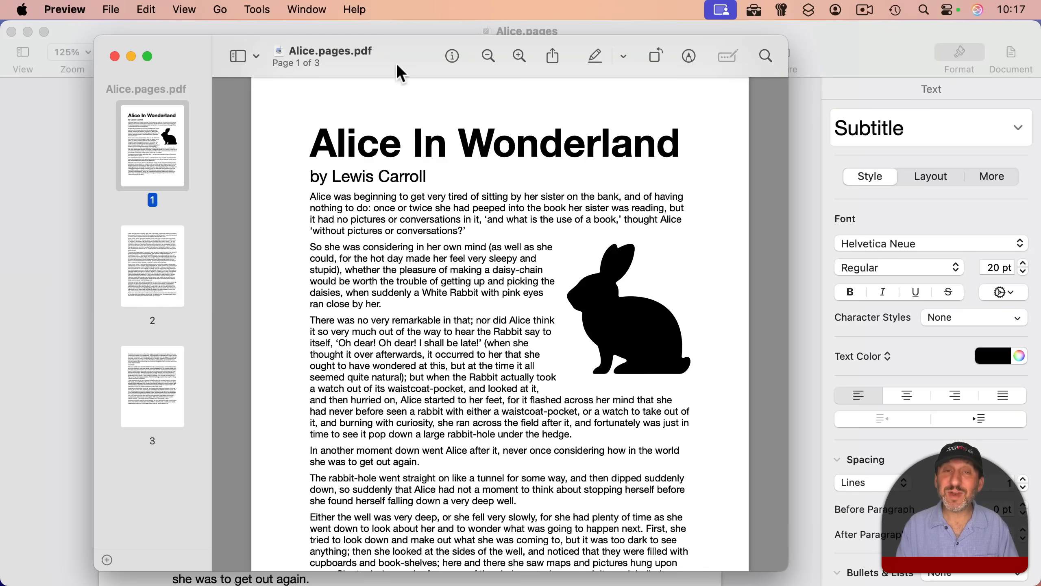
Quit Preview again with the unsaved Alice PDF still open, then relaunch the app.
key("super+q")
key("super+space")
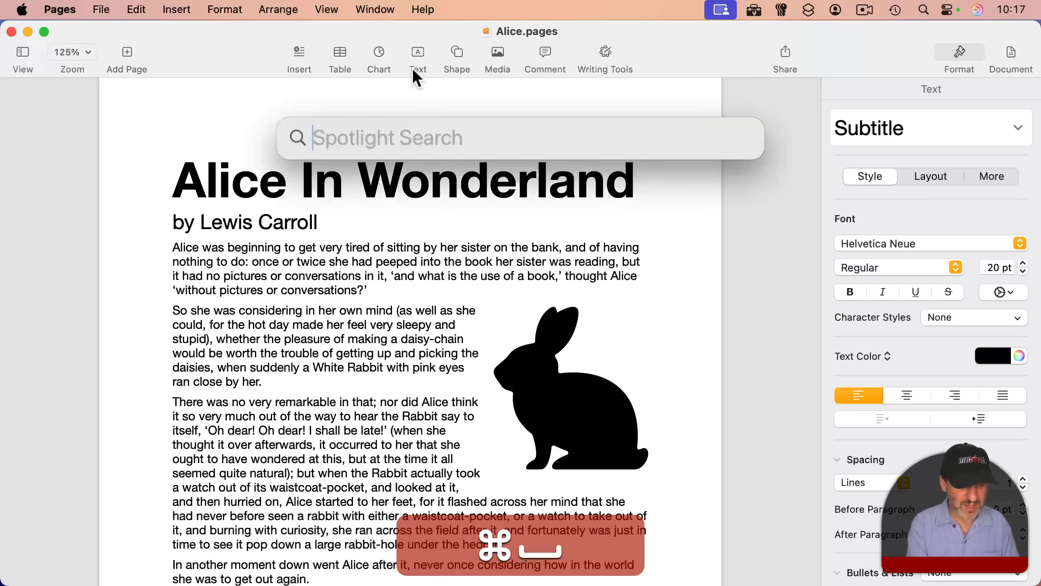
type("preview.app")
key("Return")
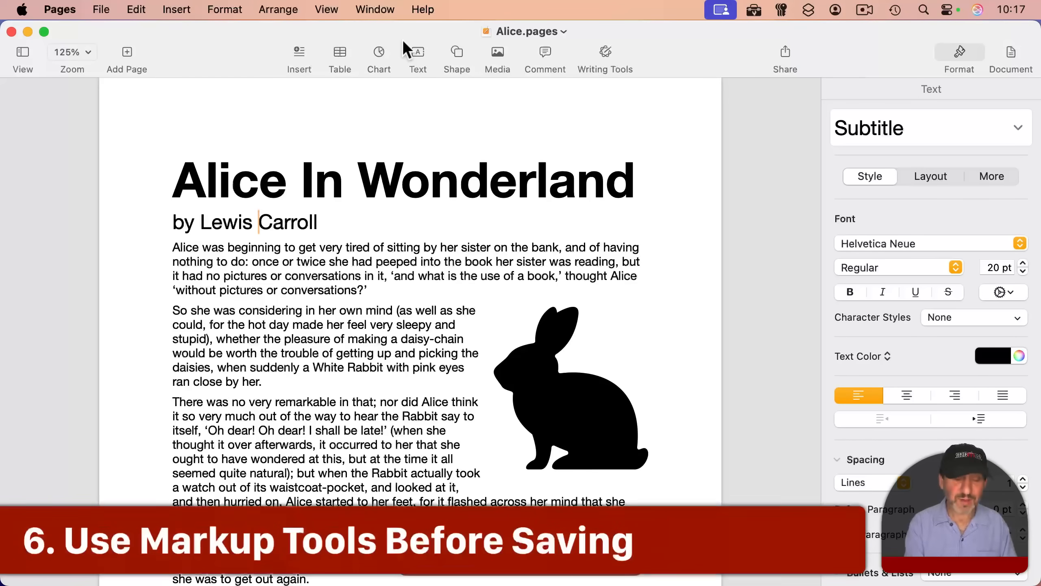
Generate a fresh PDF of the Alice document from the Pages print dialog with Open in Preview.
key("super+p")
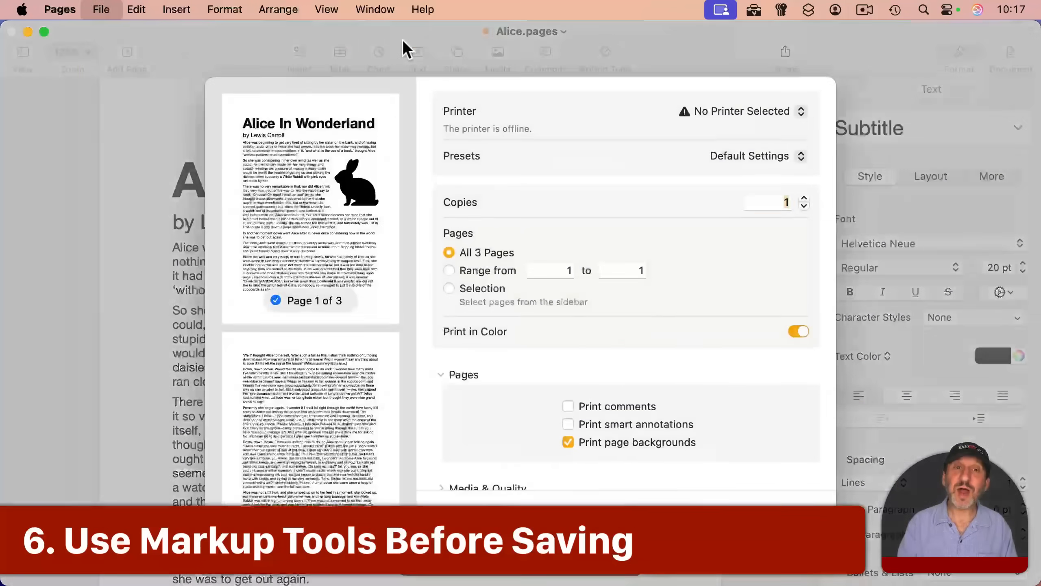
left_click(500, 502)
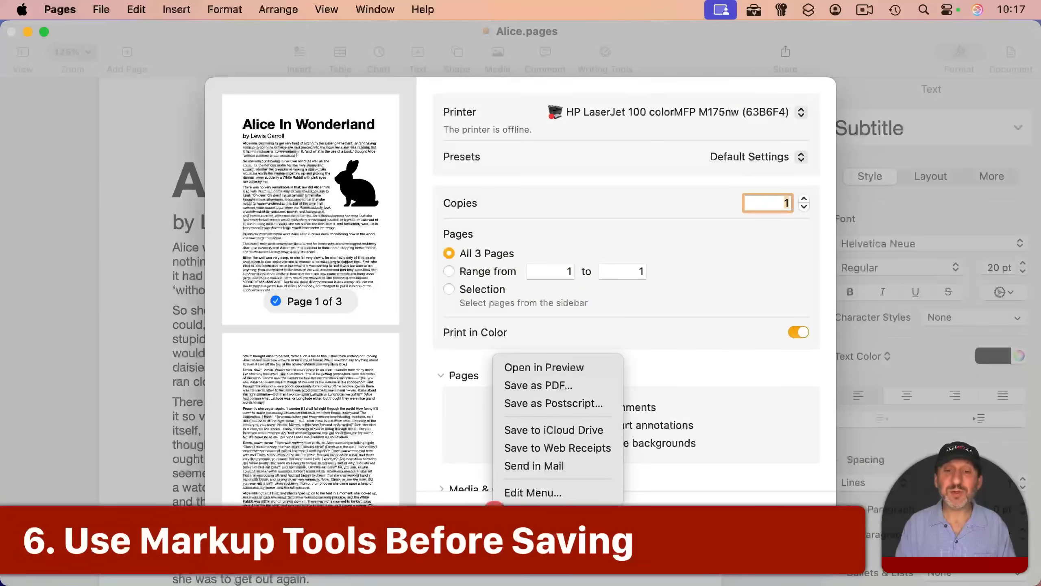
left_click(541, 368)
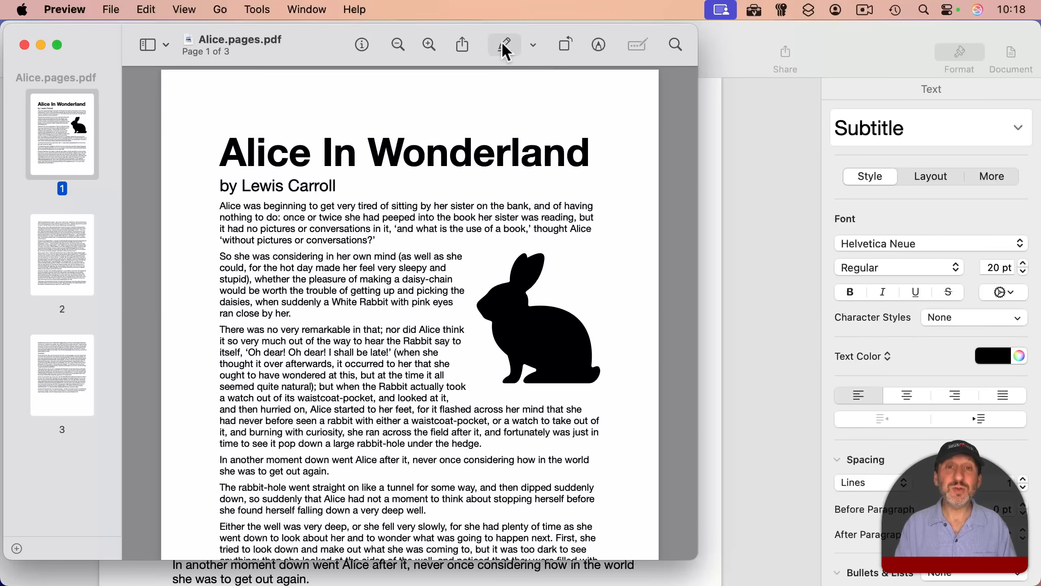
Add a markup arrow on page 1 with its head aimed at the word "book" in the first paragraph, and insert the first saved signature.
left_click(596, 49)
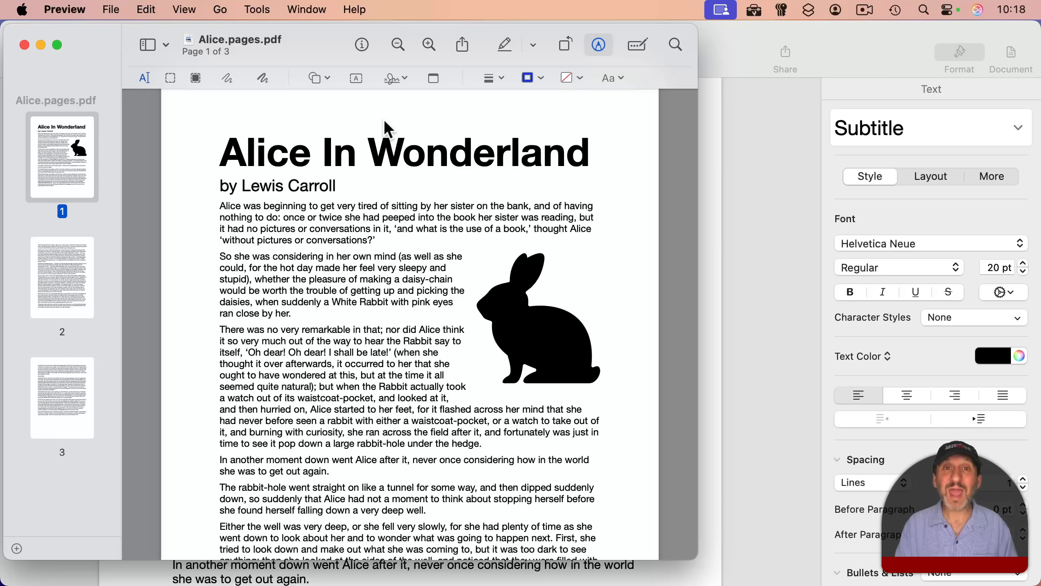
left_click(319, 78)
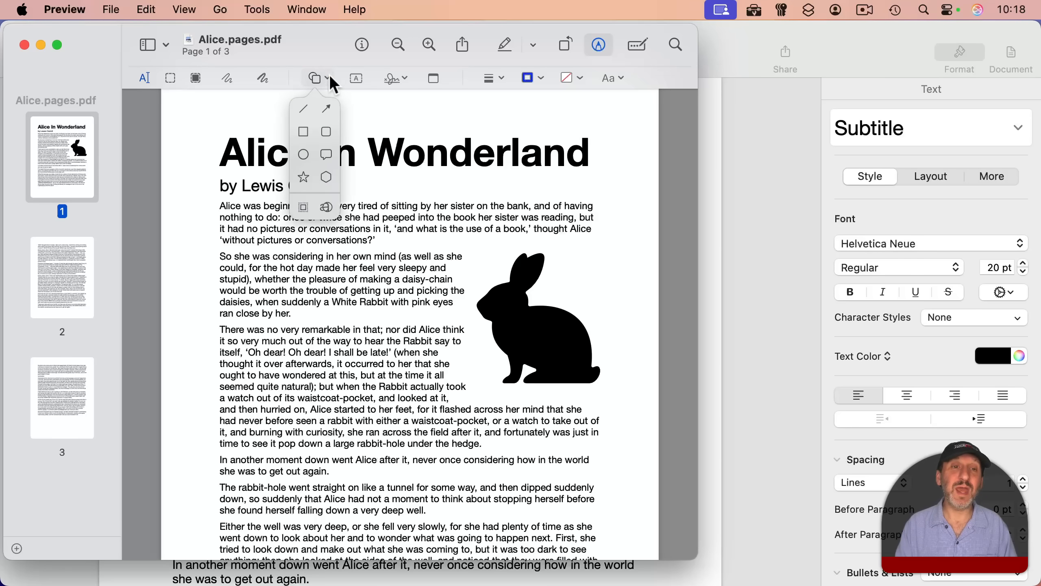
left_click(327, 108)
left_click_drag(492, 314, 245, 225)
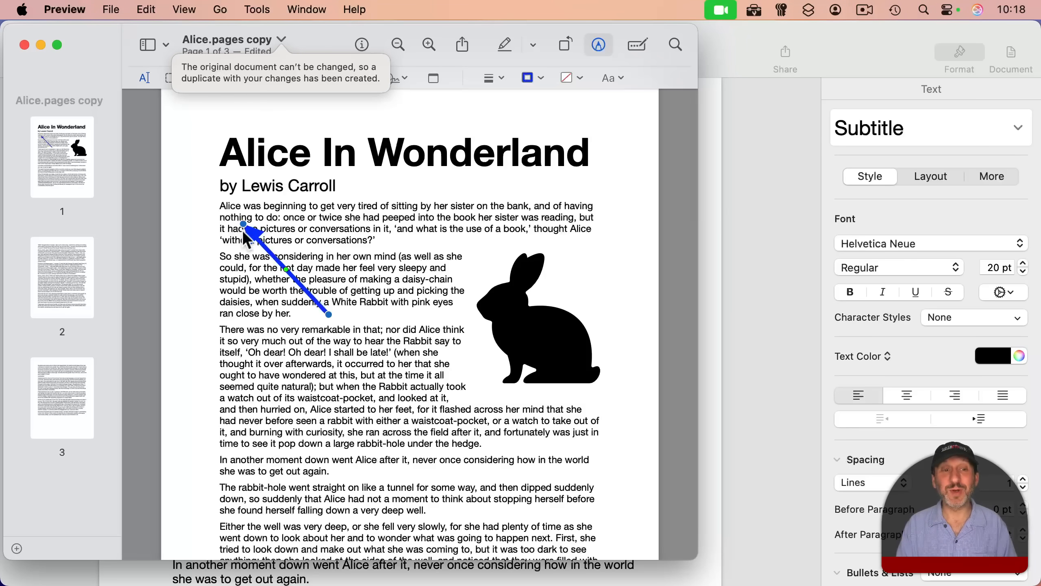
mouse_move(244, 225)
left_mouse_down()
mouse_move(454, 313)
mouse_move(457, 220)
left_mouse_up()
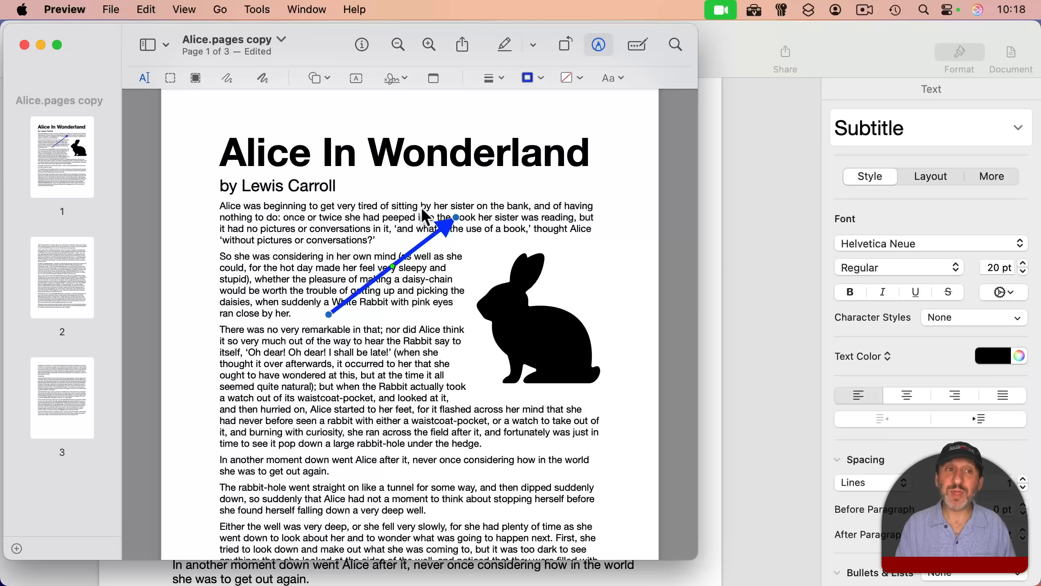
left_click(395, 80)
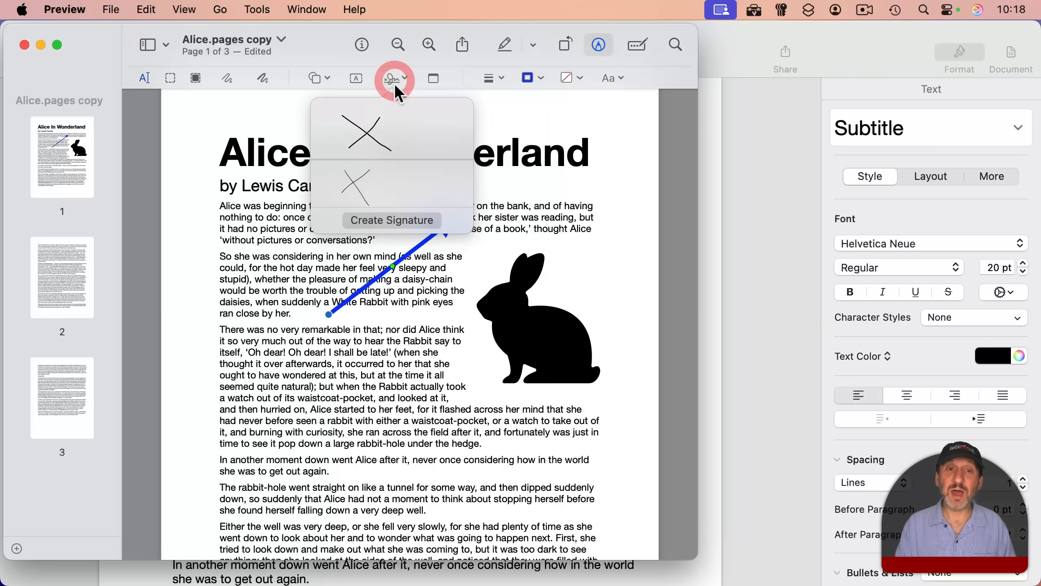
left_click(364, 134)
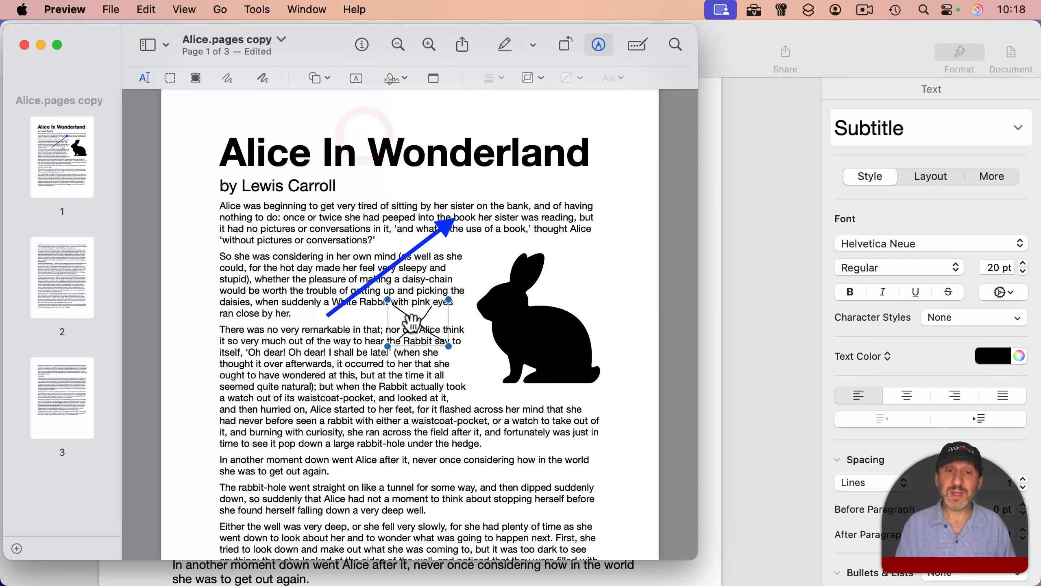
Redact part of the "In another moment" paragraph and most of the "There was no very remarkable" paragraph on page 1.
left_click(191, 79)
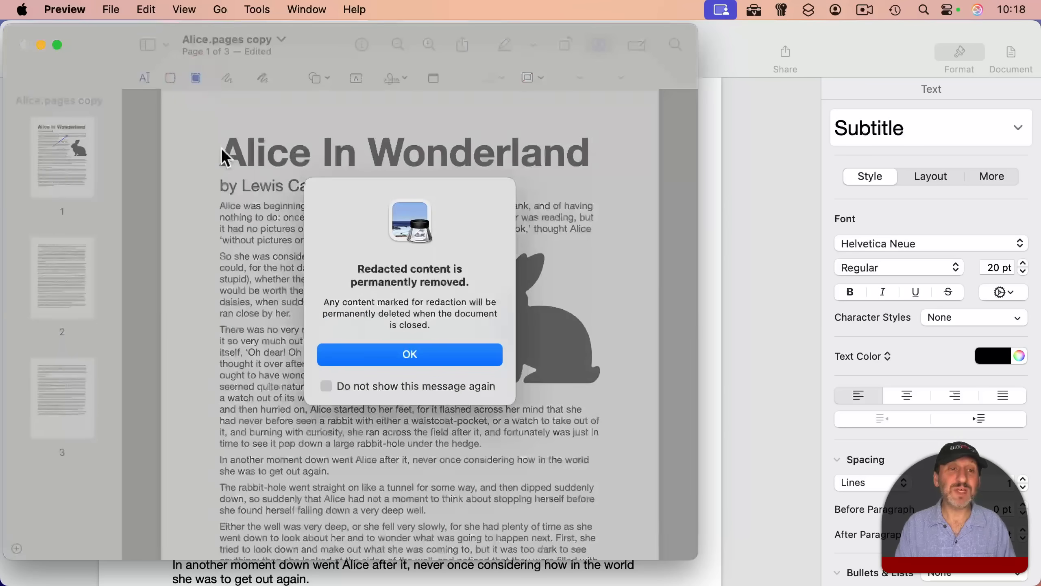
left_click(348, 353)
left_click_drag(220, 471, 323, 471)
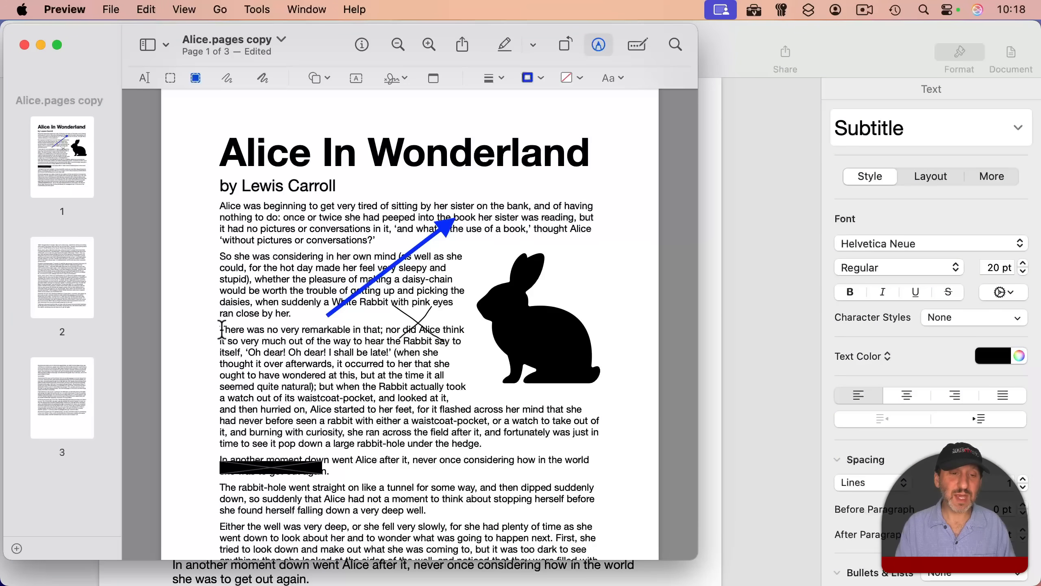
left_click_drag(222, 329, 425, 421)
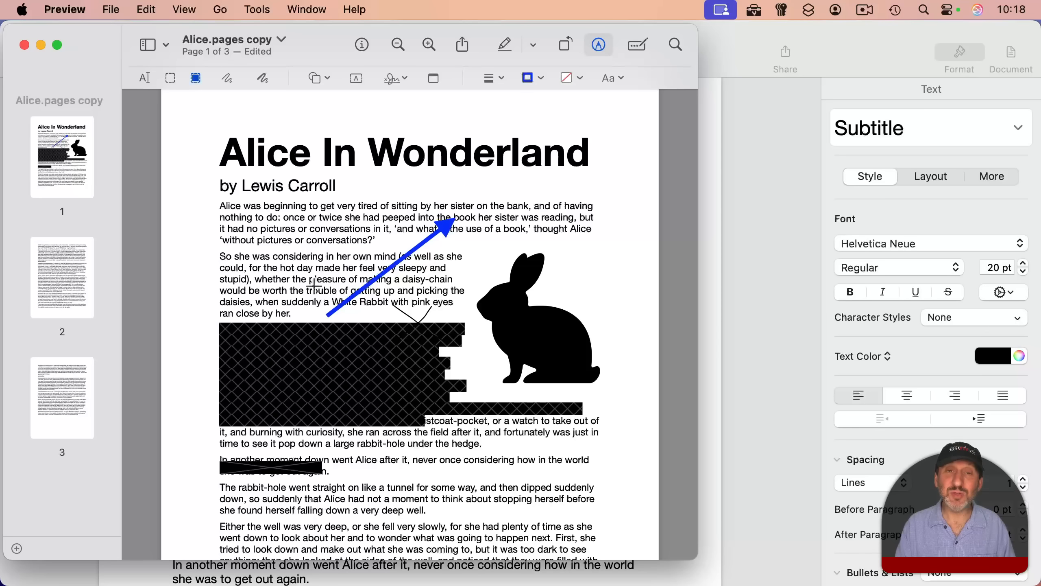
Save the marked-up PDF as Alice.pages copy.pdf in the Preview PDFs folder, with the PDF format and no Quartz filter.
left_click(111, 10)
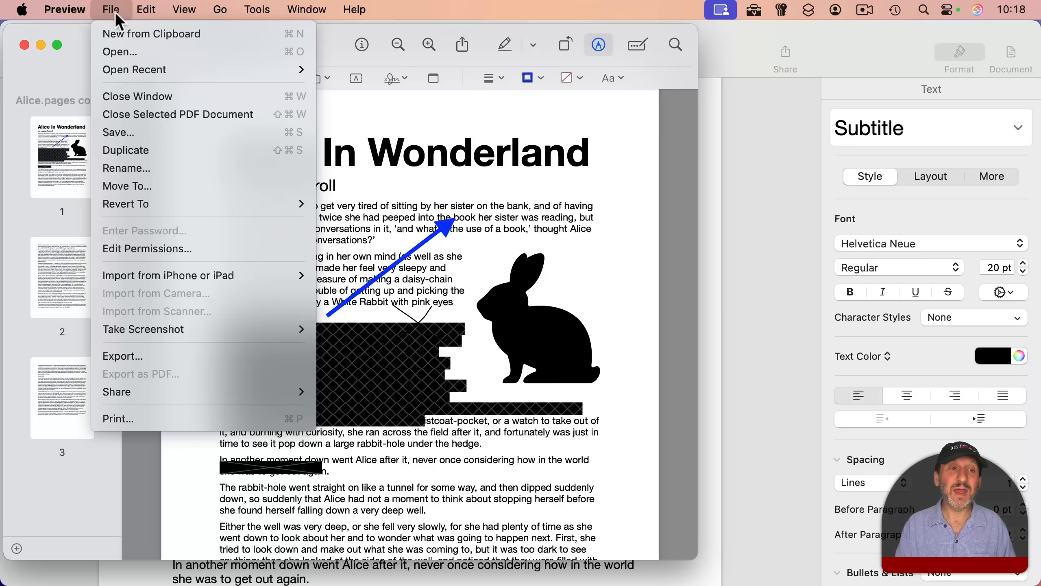
left_click(151, 131)
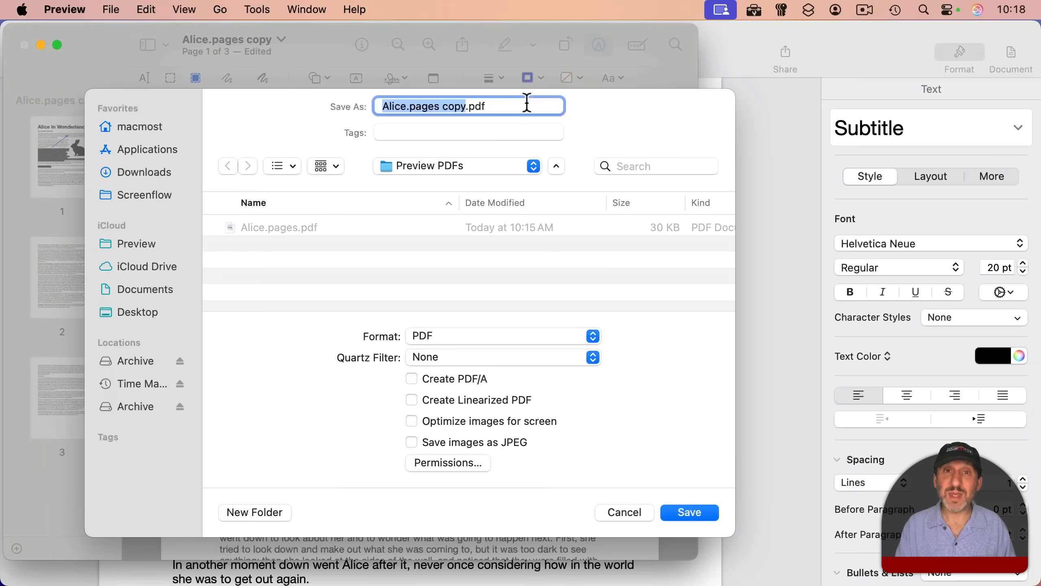
key("Return")
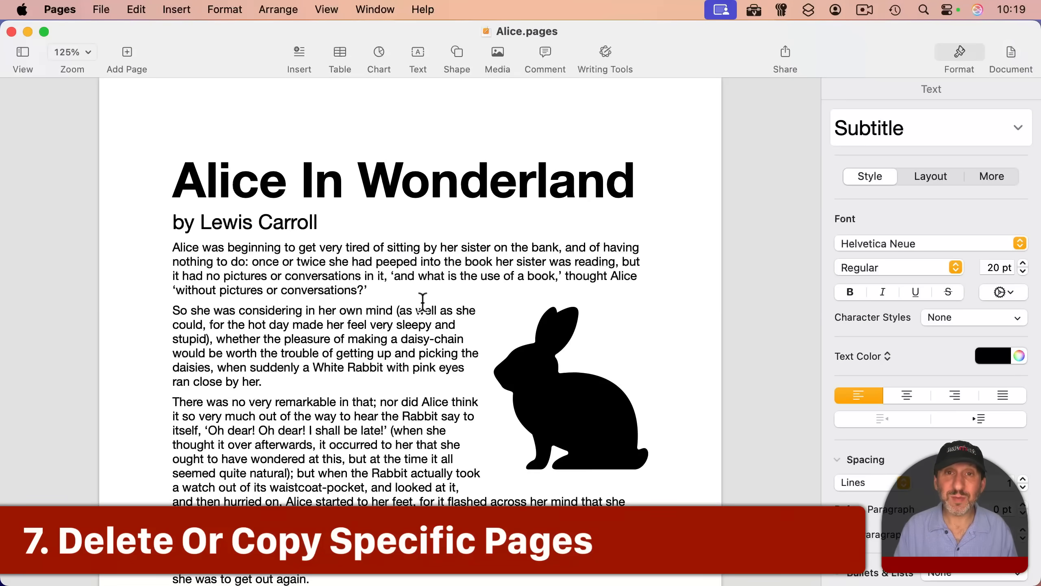
Print the Alice document from Pages with All 3 Pages selected and open the output in Preview.
key("super+p")
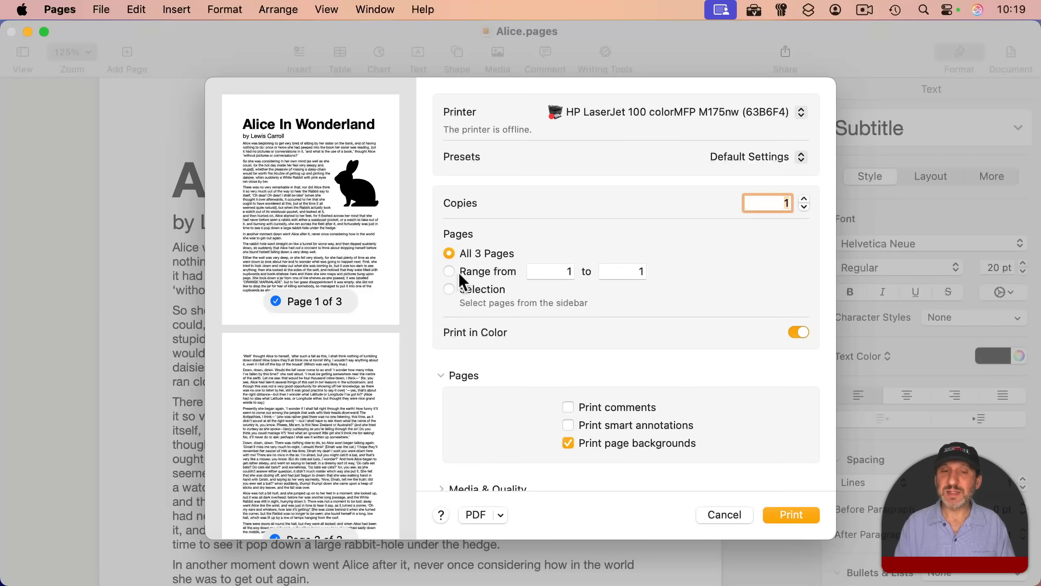
left_click(451, 289)
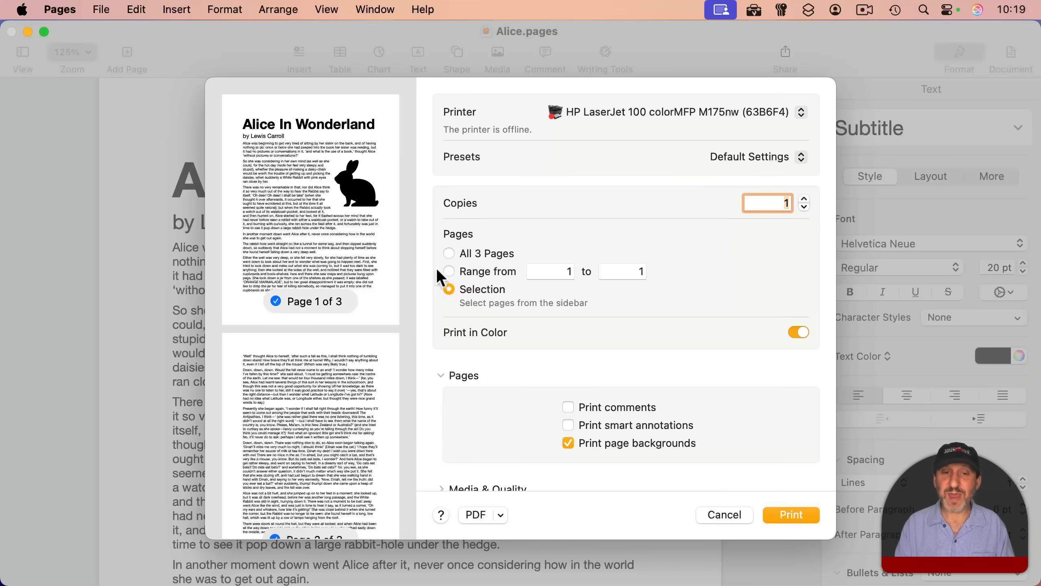
left_click(449, 253)
left_click(500, 515)
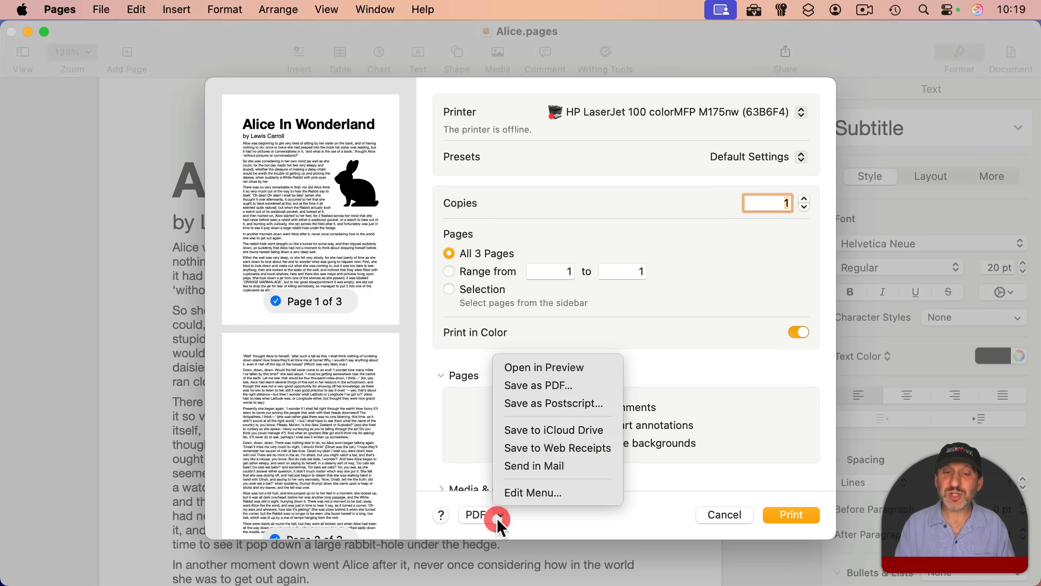
left_click(543, 368)
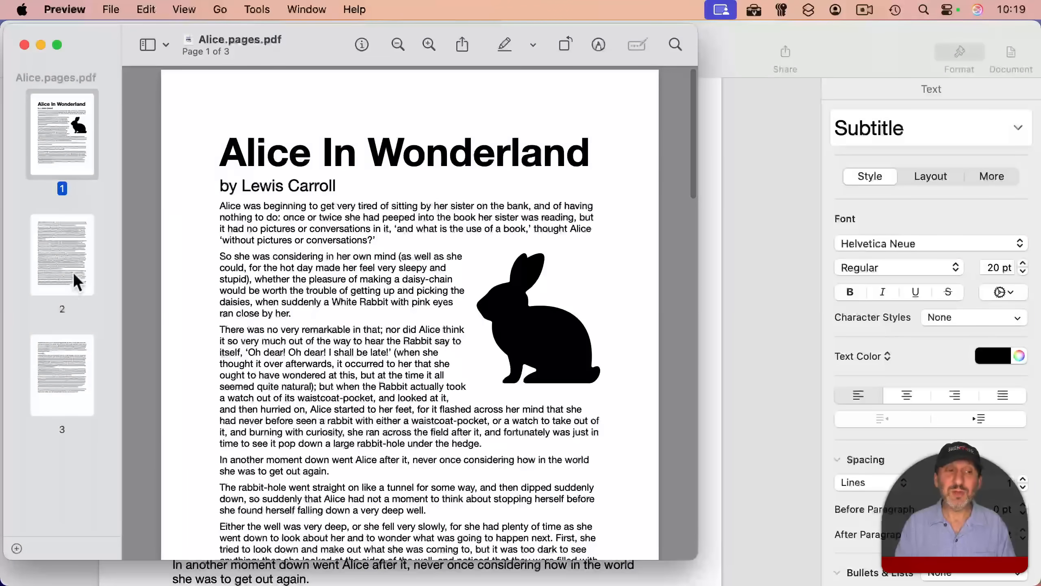
Look through the PDF's three pages, try deleting page 1, and undo the deletion.
left_click(71, 273)
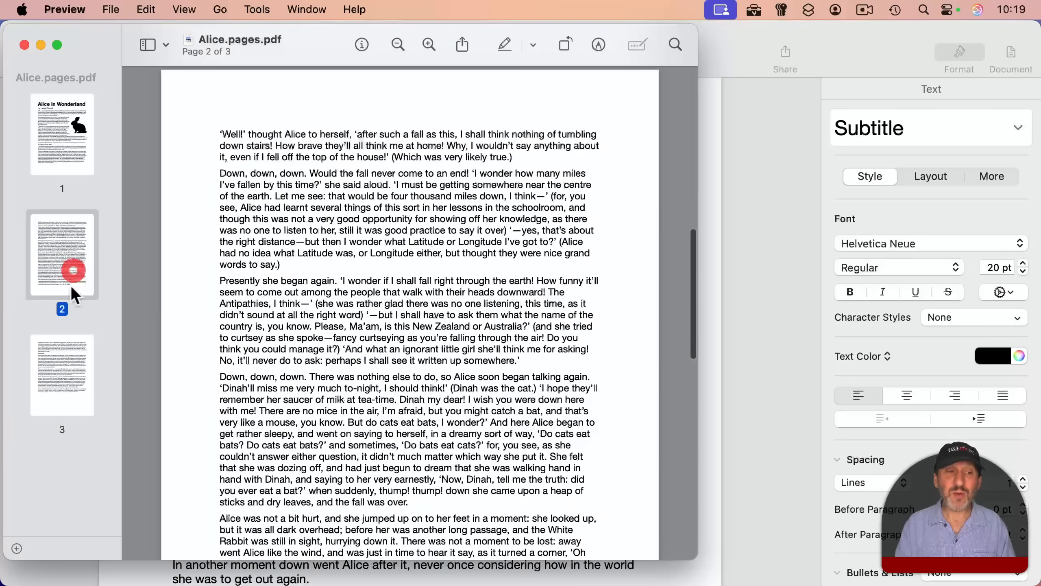
left_click(66, 352)
left_click(68, 258)
left_click(73, 128)
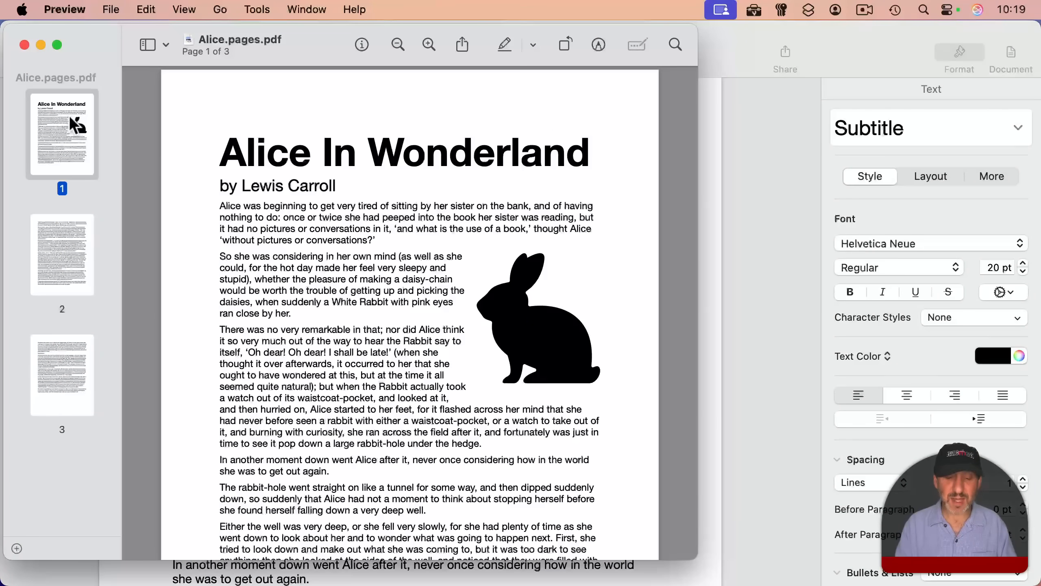
key("BackSpace")
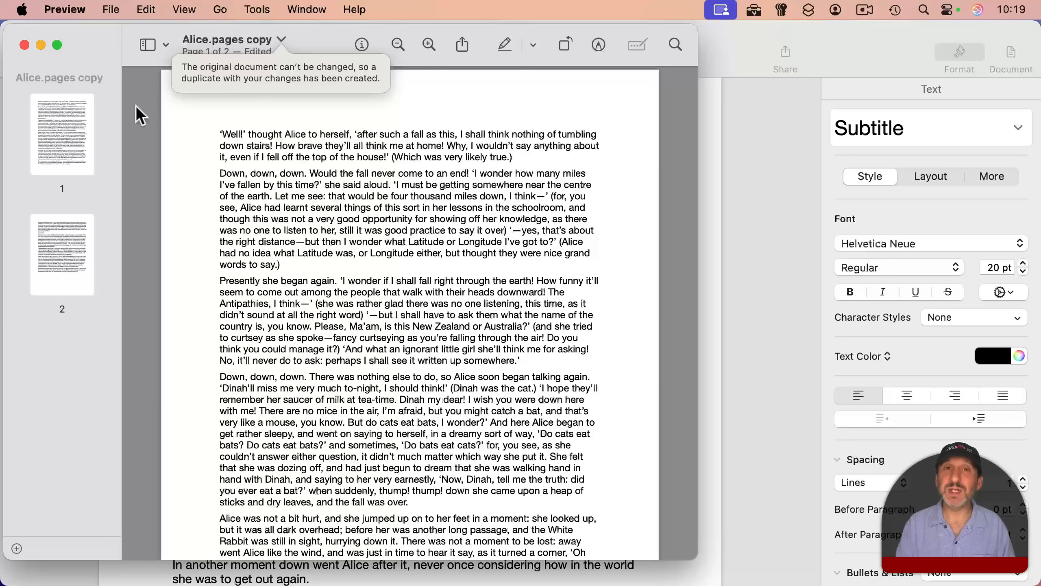
key("super+z")
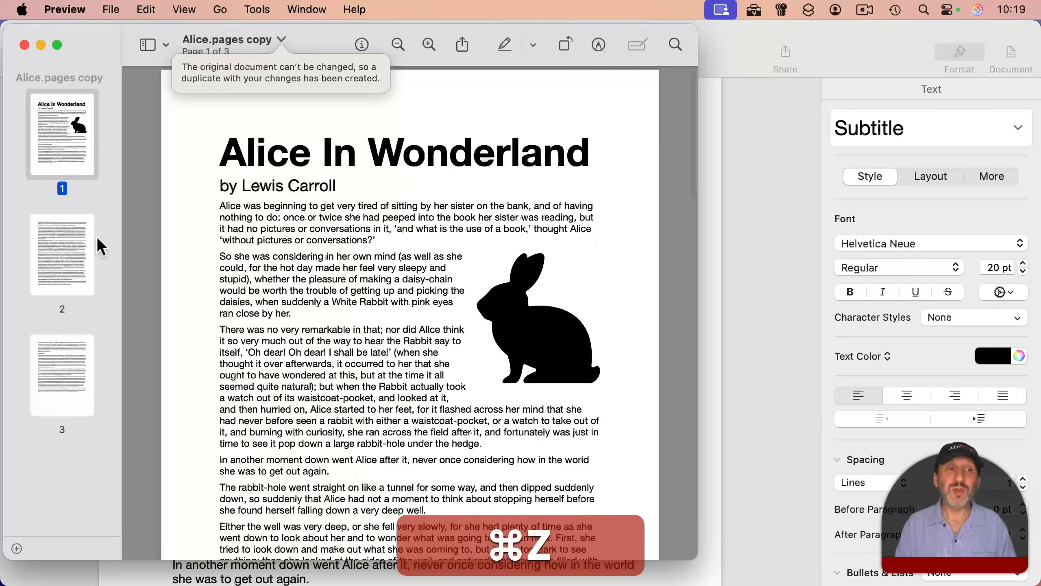
Copy pages 2 and 3 of the PDF into a new document created from the clipboard, and move its window aside.
left_click(71, 249)
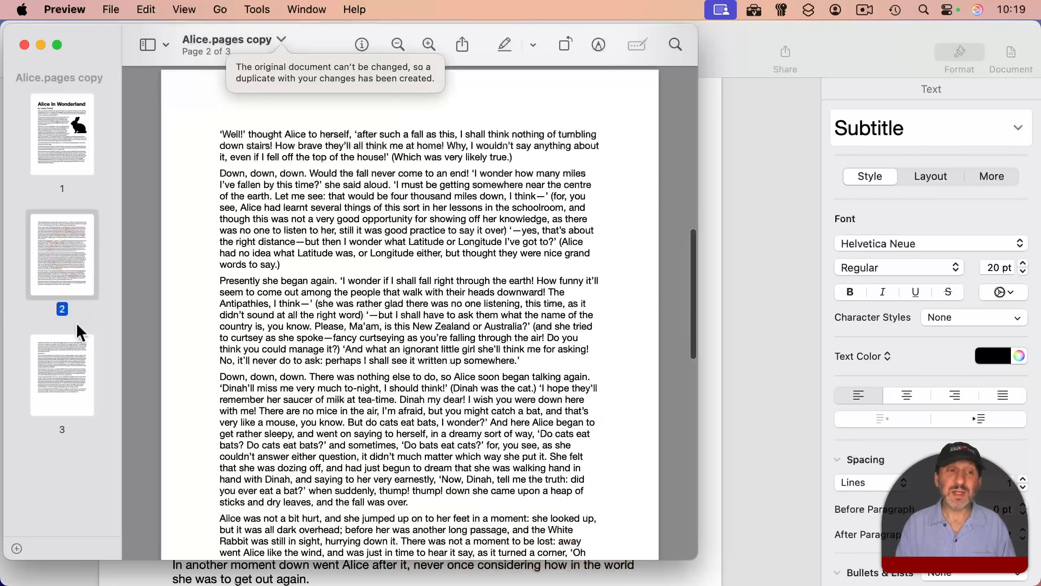
left_click(65, 356, "shift")
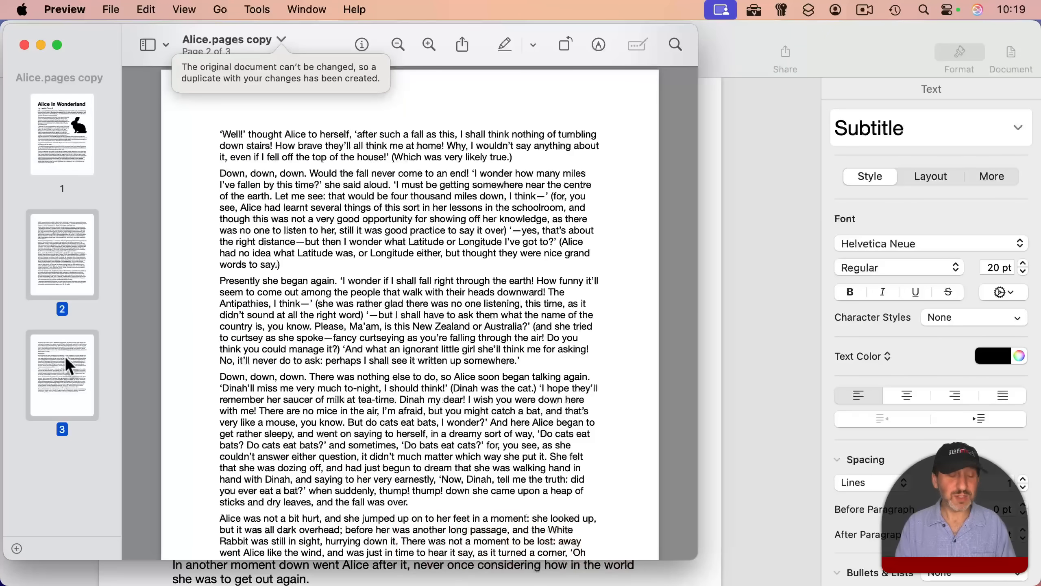
key("super+c")
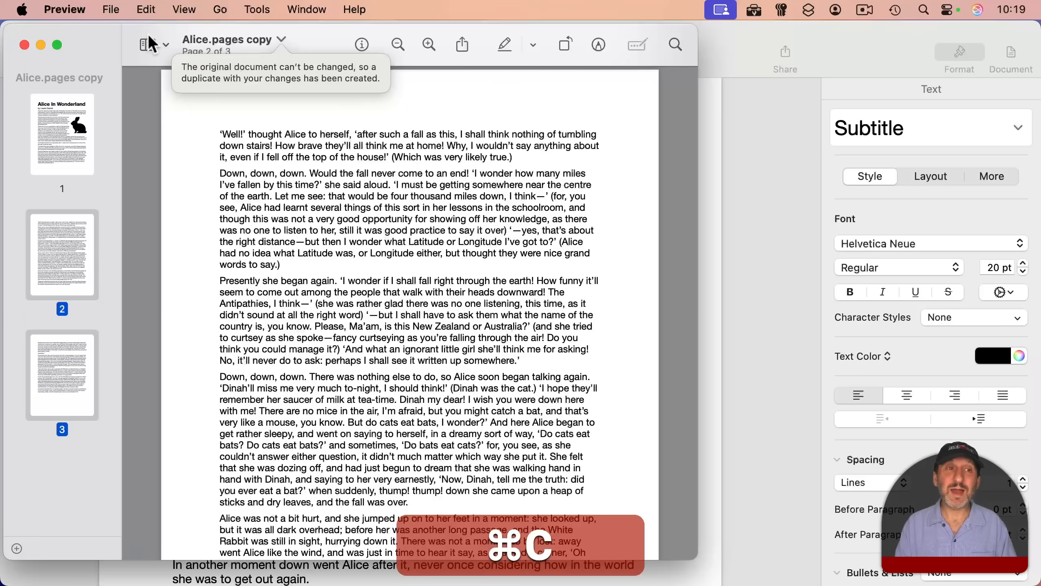
left_click(116, 10)
left_click(114, 36)
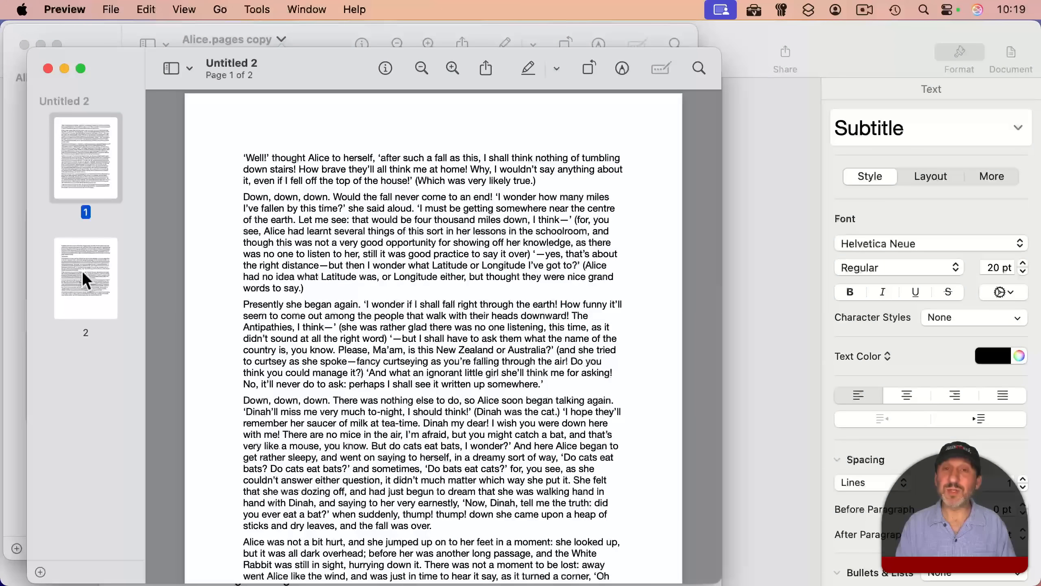
left_click_drag(80, 98, 221, 92)
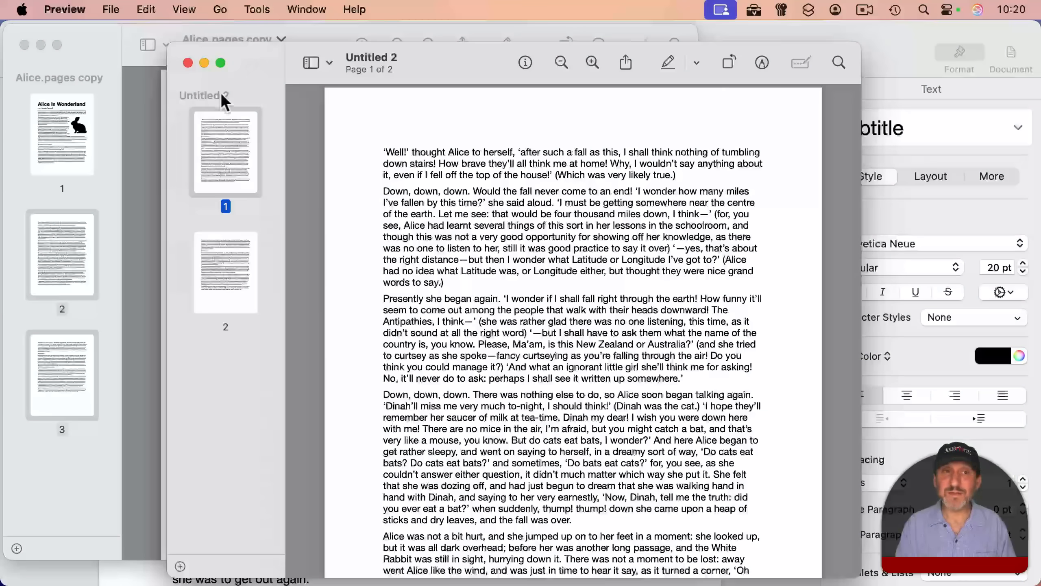
Return to the Alice.pages copy document, delete page 1 and start saving the shortened PDF.
left_click(141, 73)
left_click(67, 149)
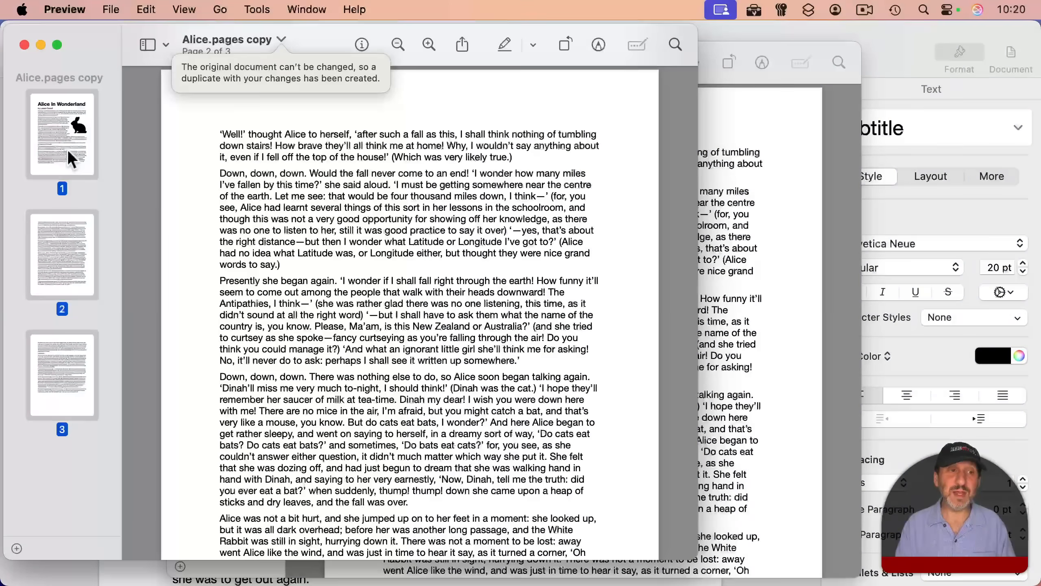
key("BackSpace")
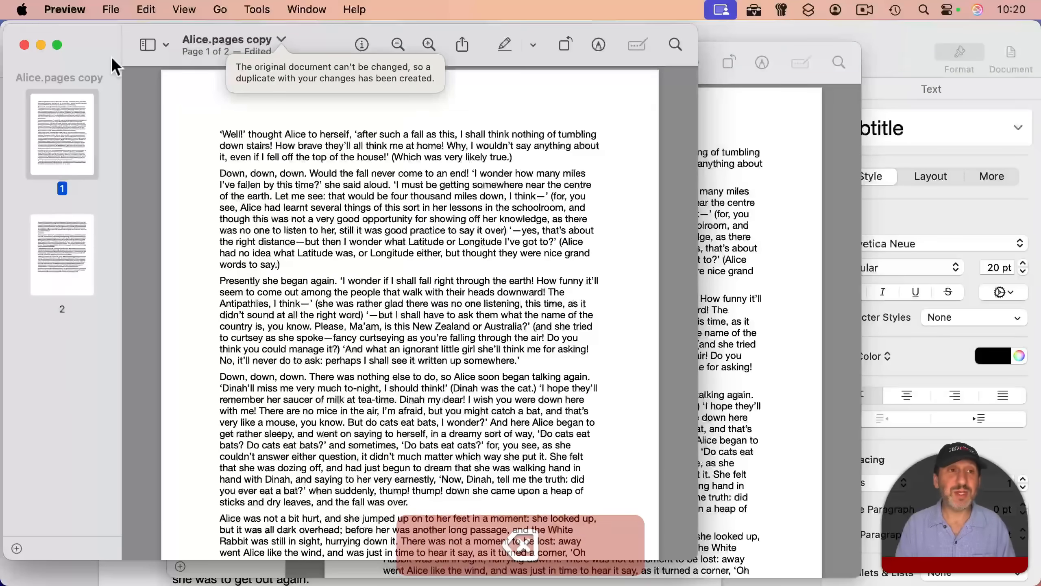
left_click(109, 9)
left_click(132, 131)
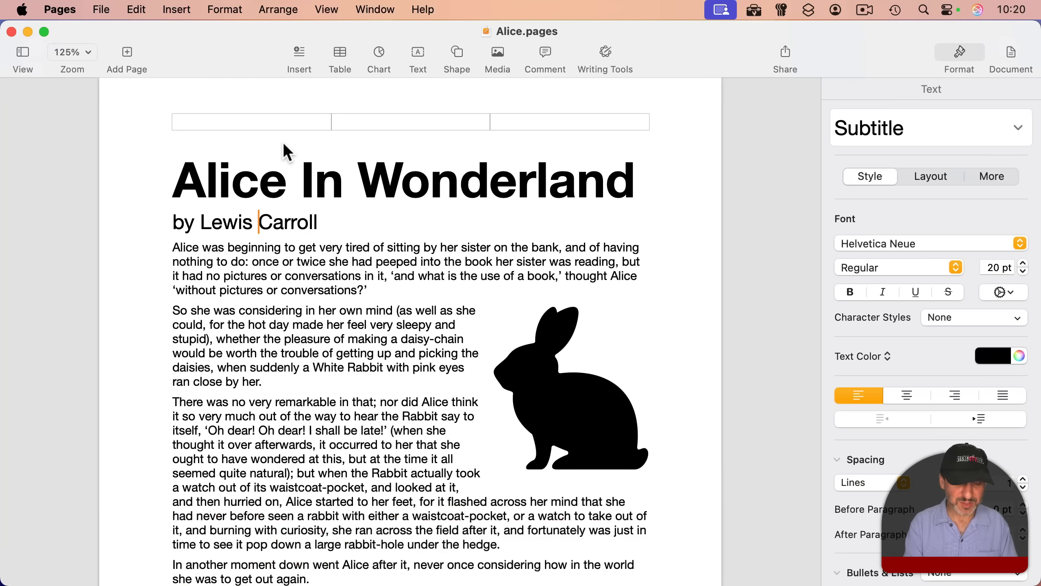
Print the Alice document from Pages with All 3 Pages selected and open the output in Preview.
key("super+p")
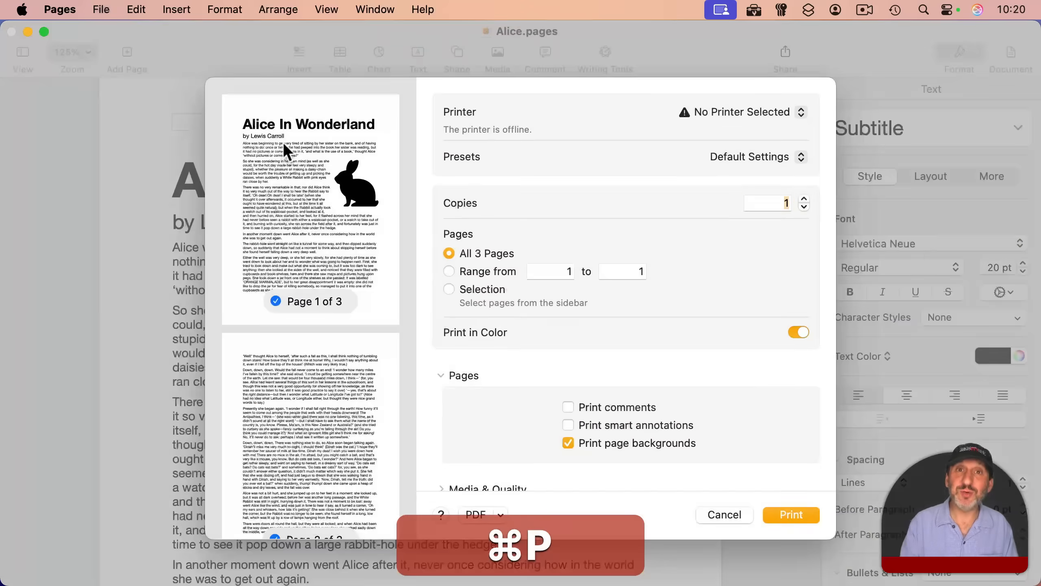
left_click(503, 512)
left_click(556, 369)
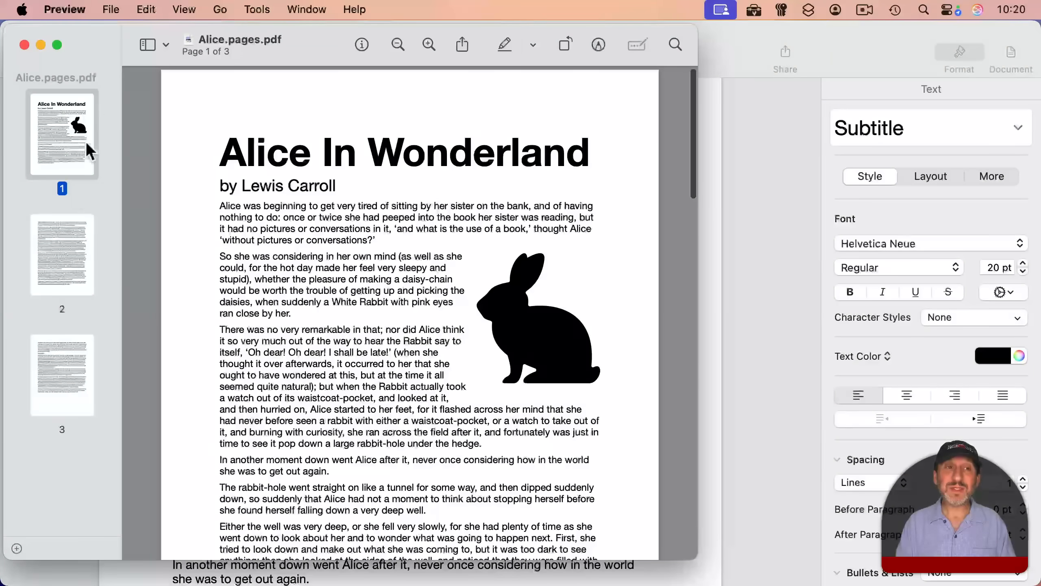
Export page 1 of the PDF in JPEG format as Alice.pages.jpg at 72 pixels/inch in the Preview PDFs folder.
left_click(111, 9)
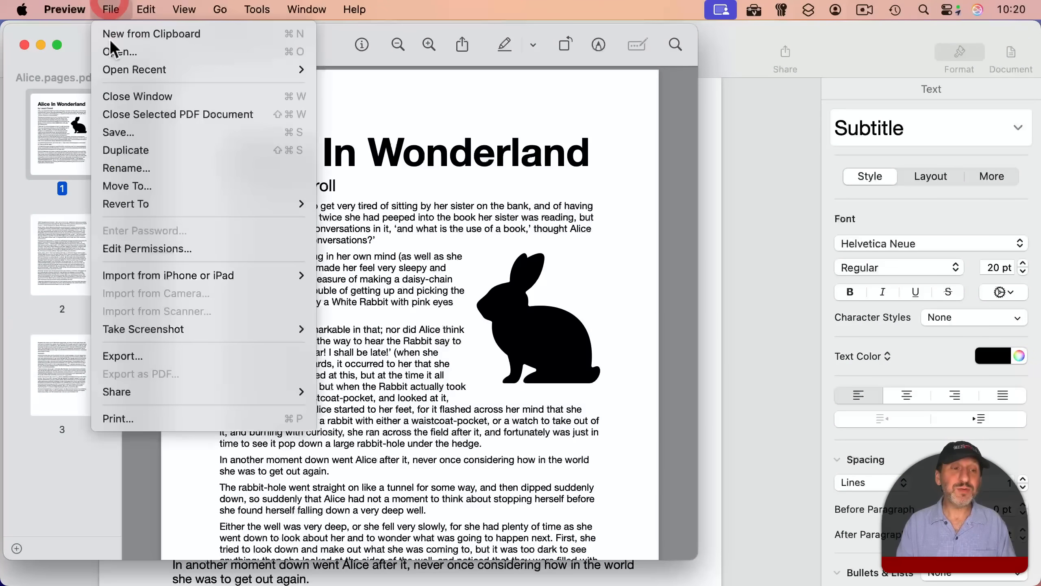
left_click(138, 356)
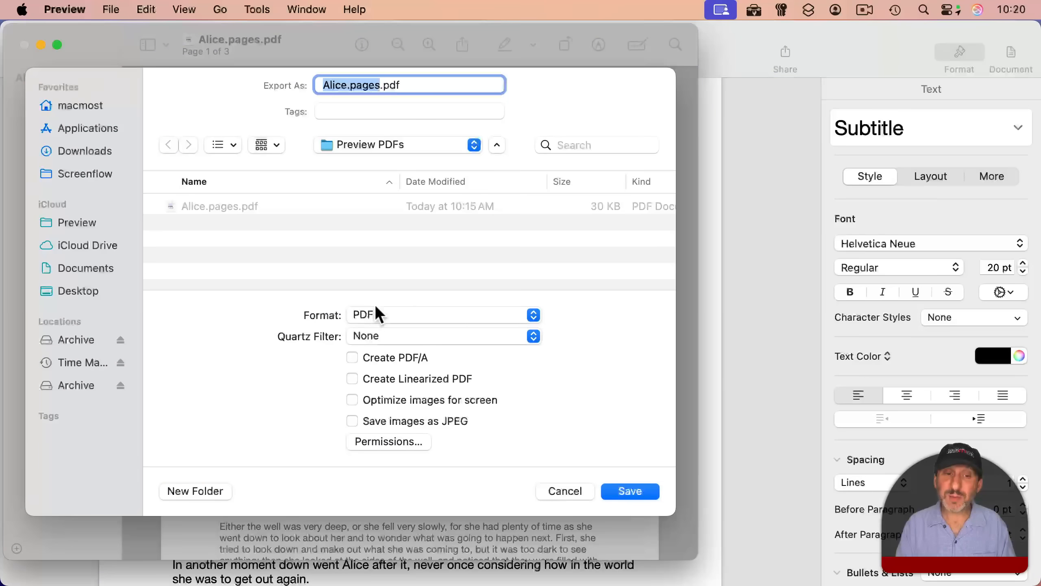
left_click(405, 314)
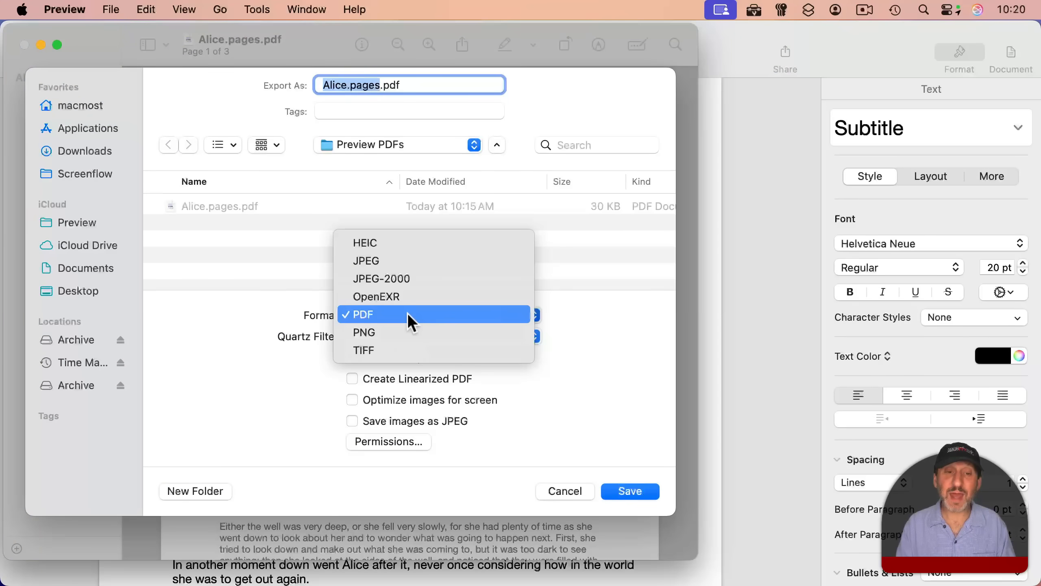
left_click(410, 266)
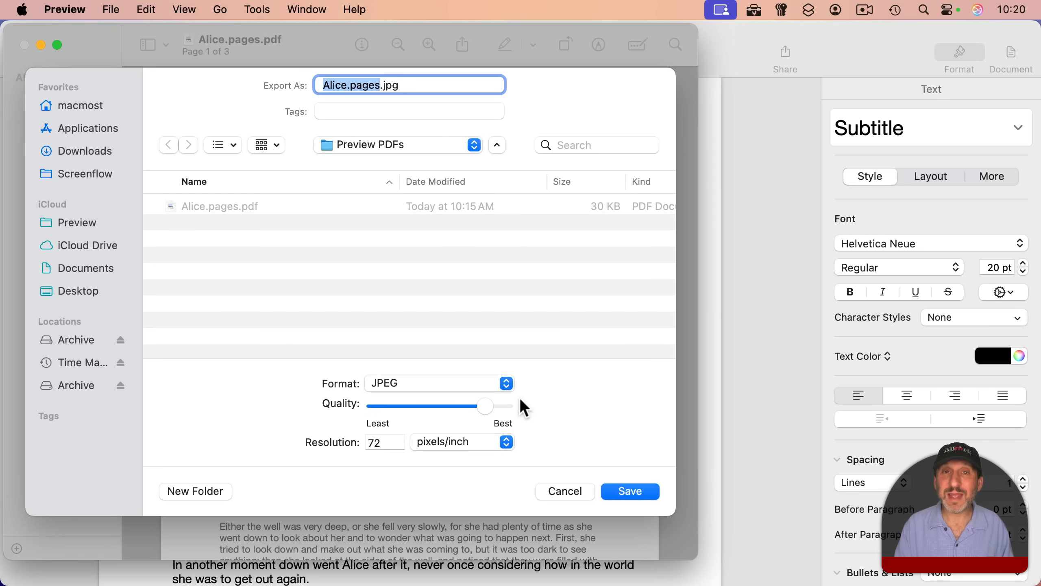
left_click(625, 494)
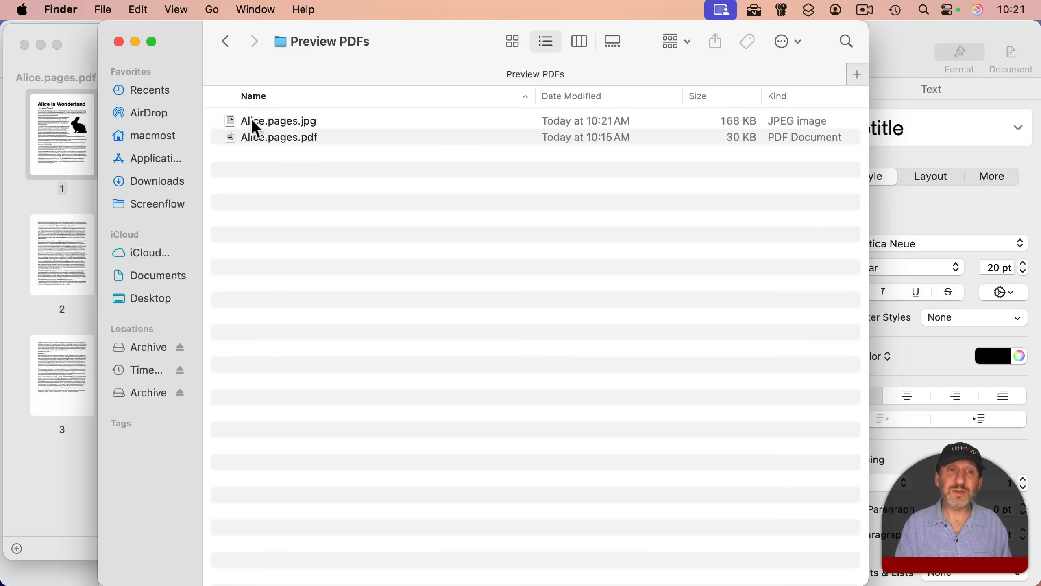
In Finder, examine the exported Alice.pages.jpg with Quick Look, checking its text up close.
left_click(251, 120)
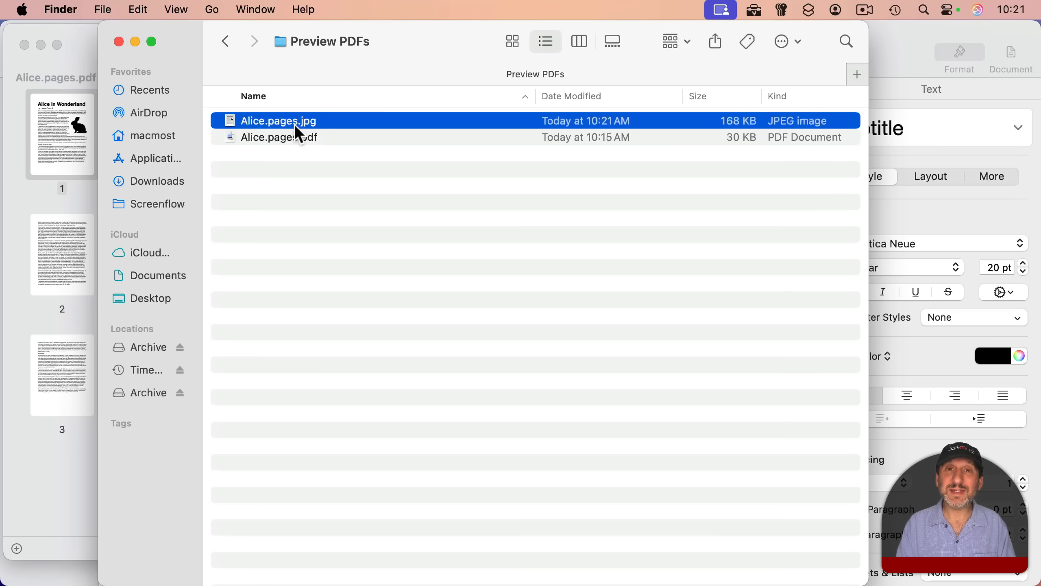
key("space")
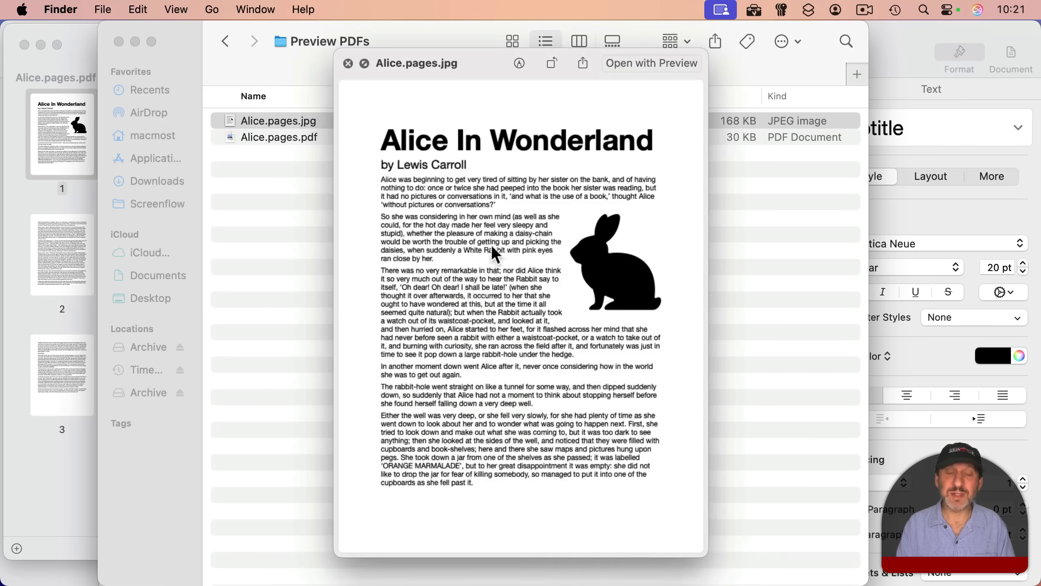
scroll(492, 244, "up", 3)
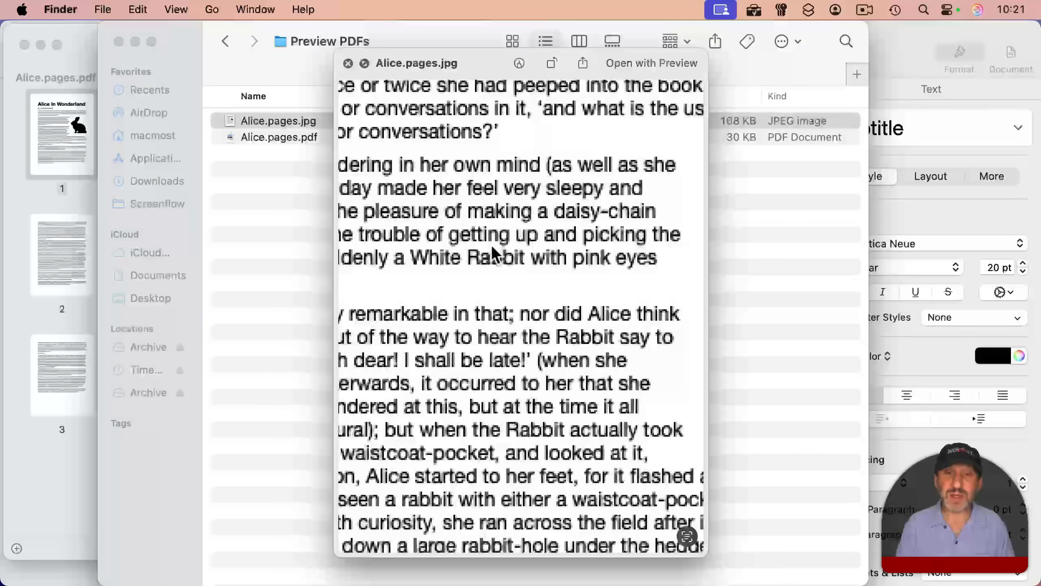
key("space")
left_click(431, 193)
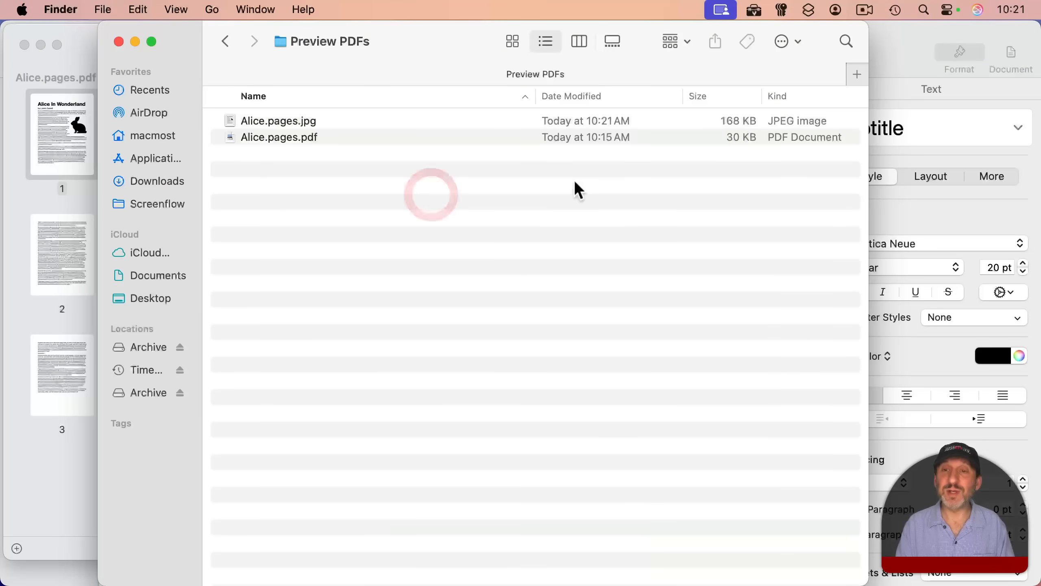
left_click(775, 120)
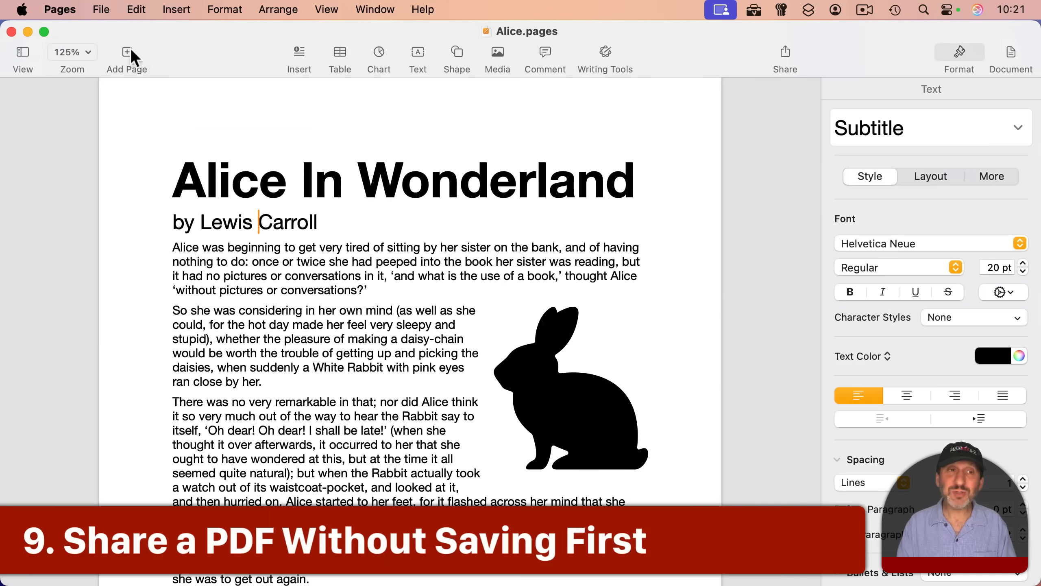
From Pages, send all 3 pages of the Alice document through the print dialog to Preview.
left_click(101, 10)
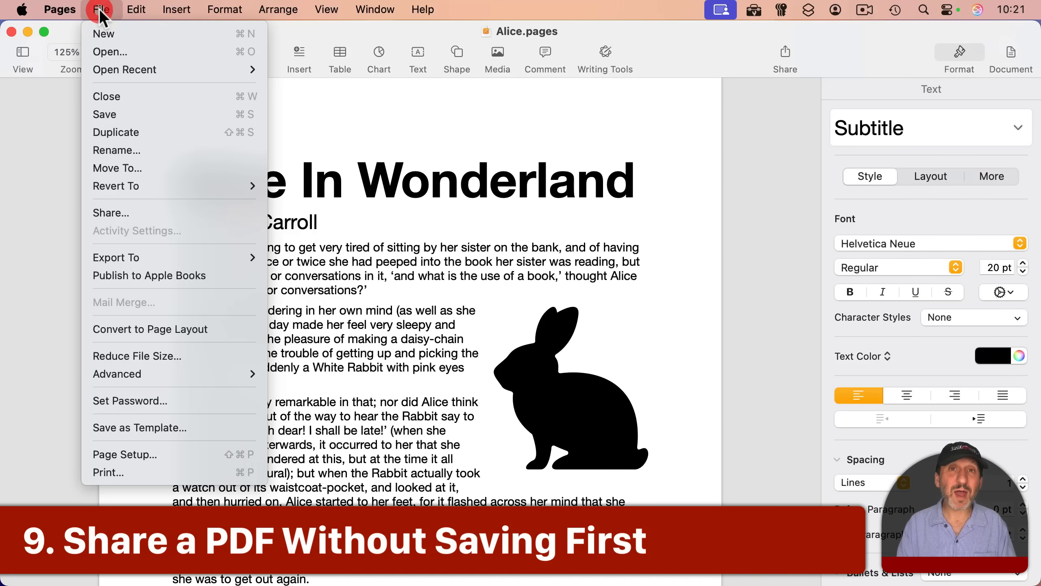
left_click(132, 477)
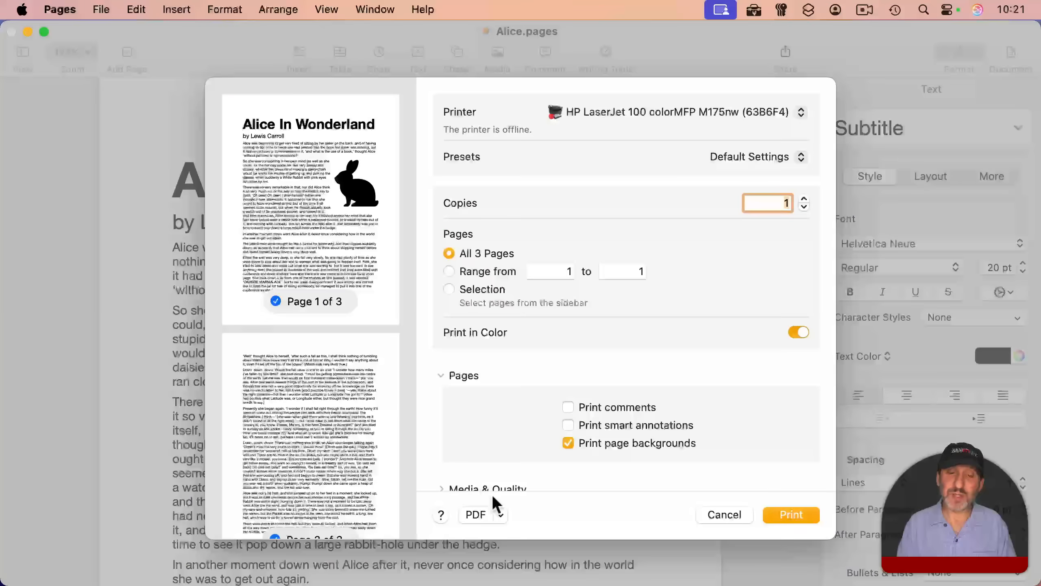
left_click(500, 513)
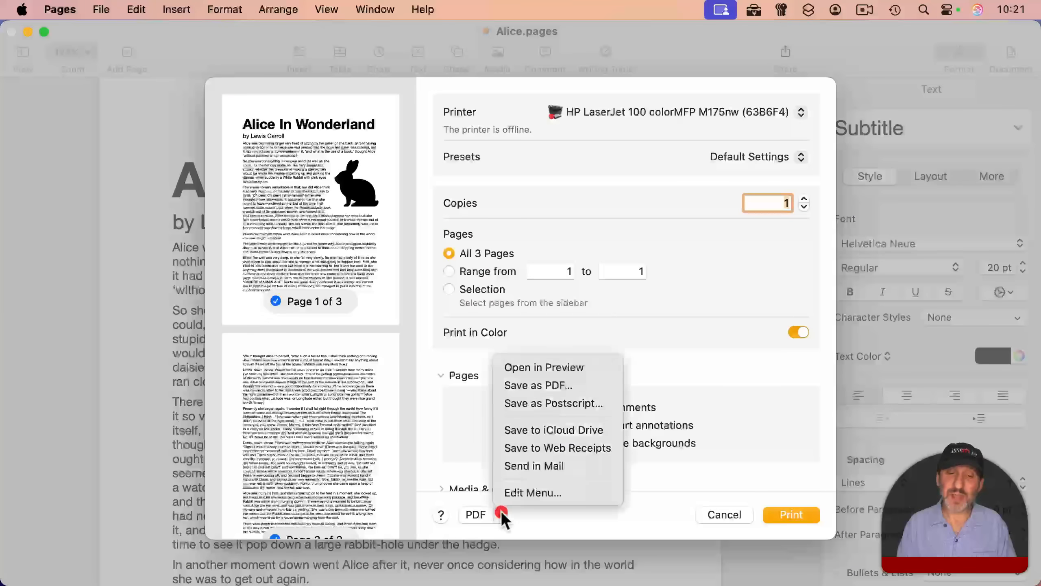
left_click(552, 368)
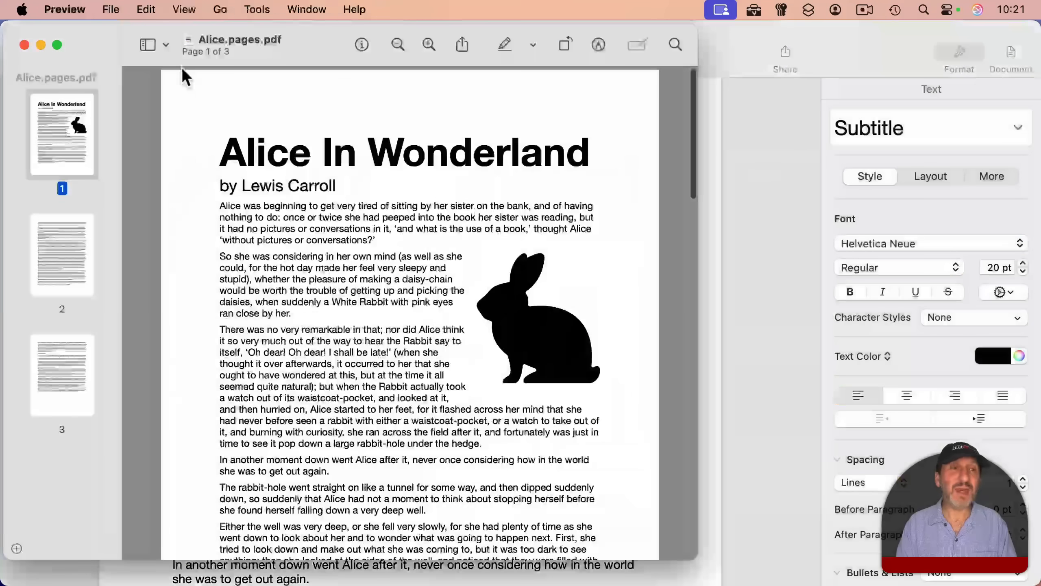
Share the unsaved Alice.pages.pdf through Mail directly from Preview.
left_click(128, 9)
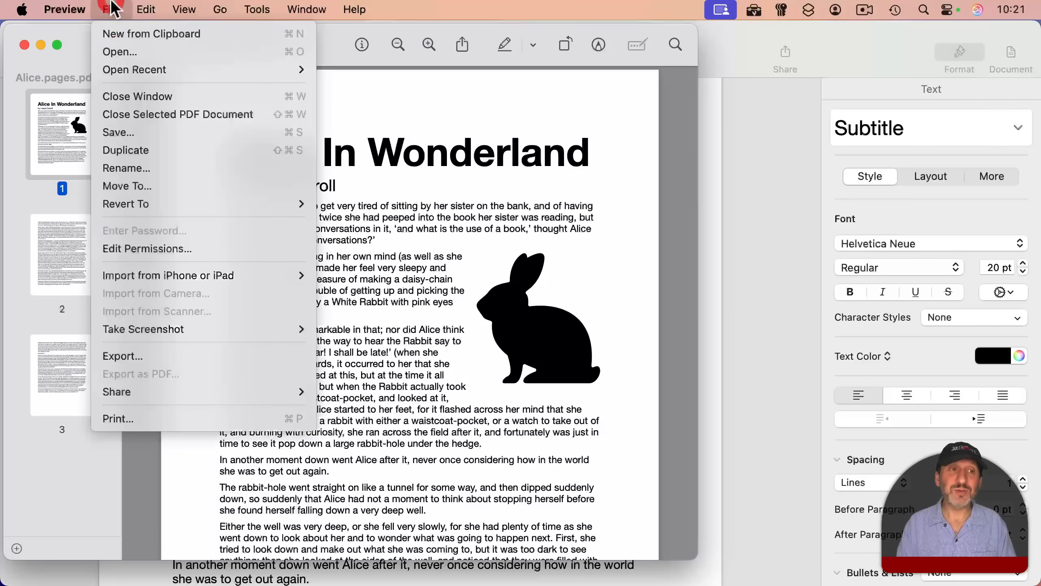
mouse_move(132, 392)
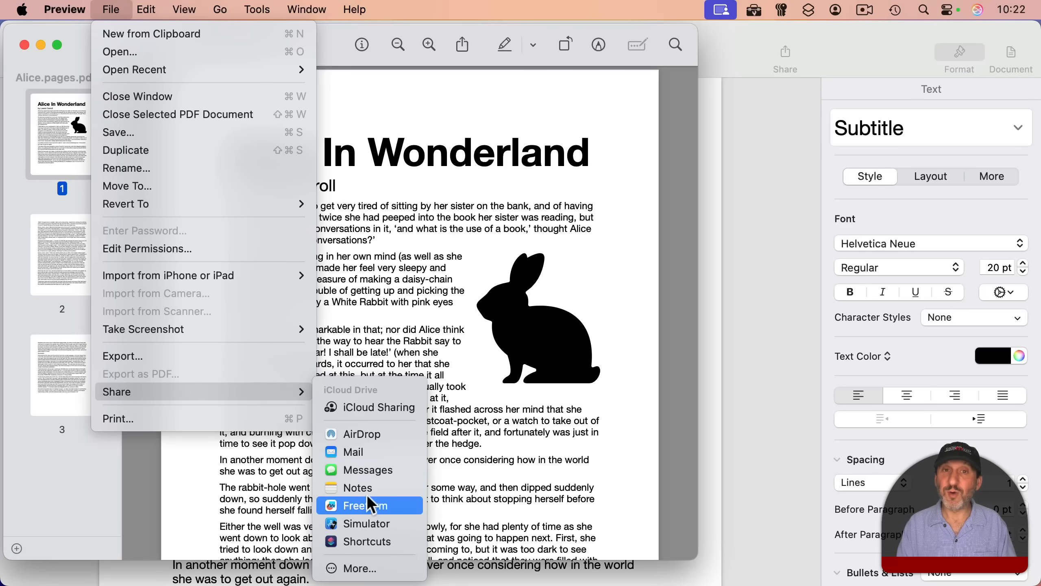
left_click(366, 450)
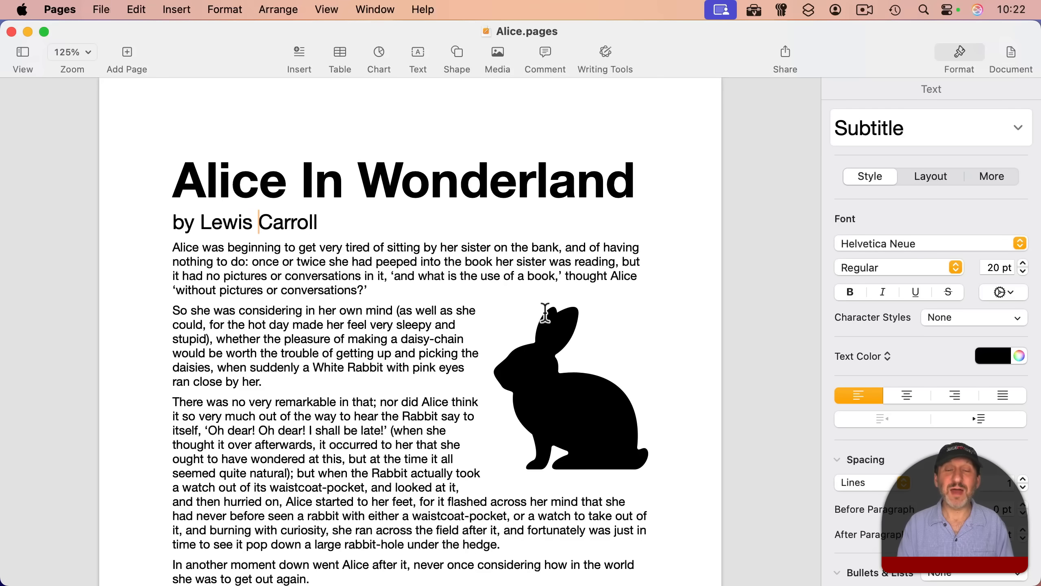
Send all 3 pages of the Alice document through the print dialog to Preview.
left_click(105, 9)
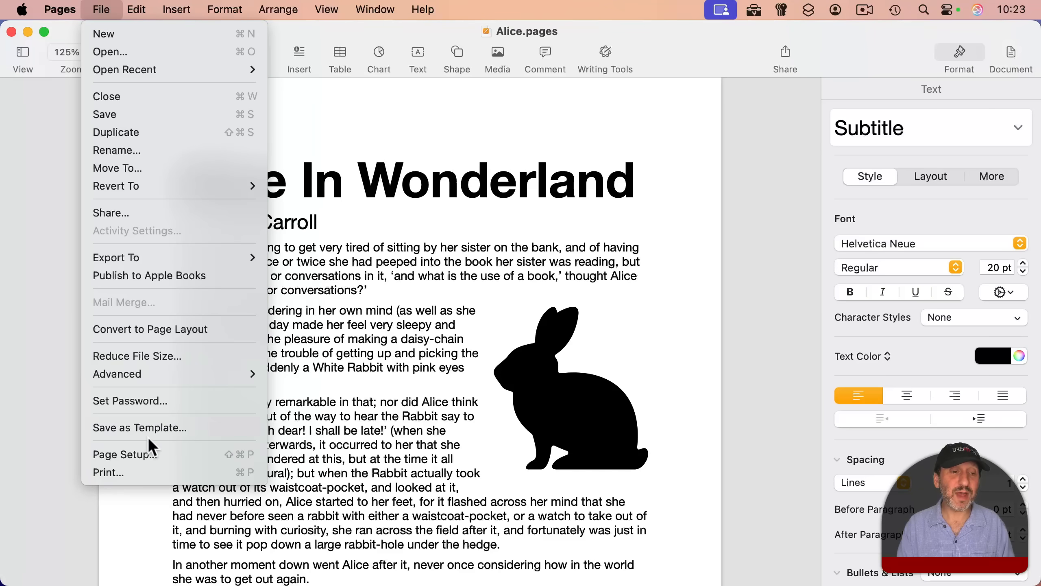
left_click(140, 472)
left_click(500, 514)
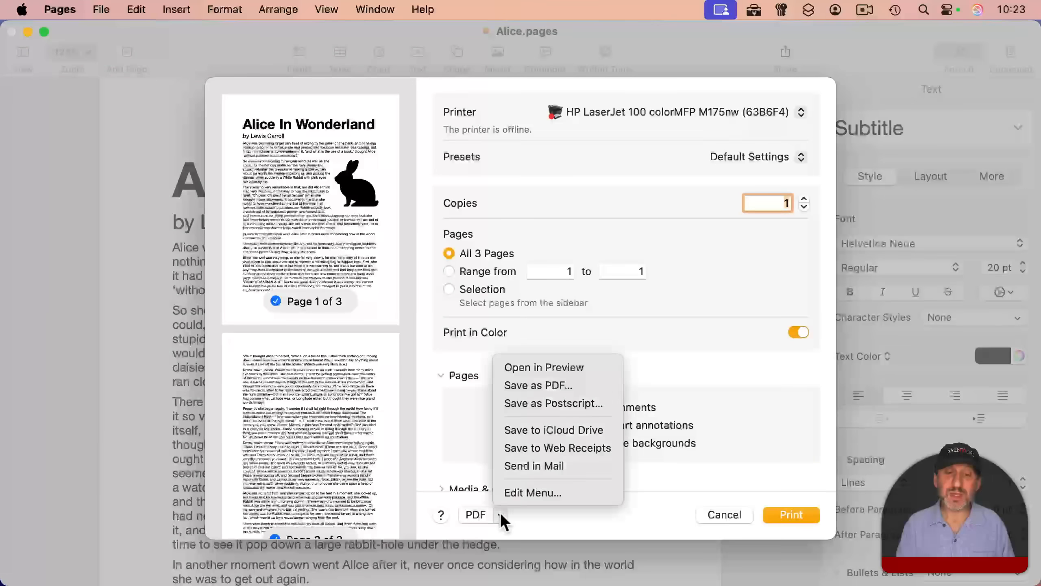
left_click(534, 368)
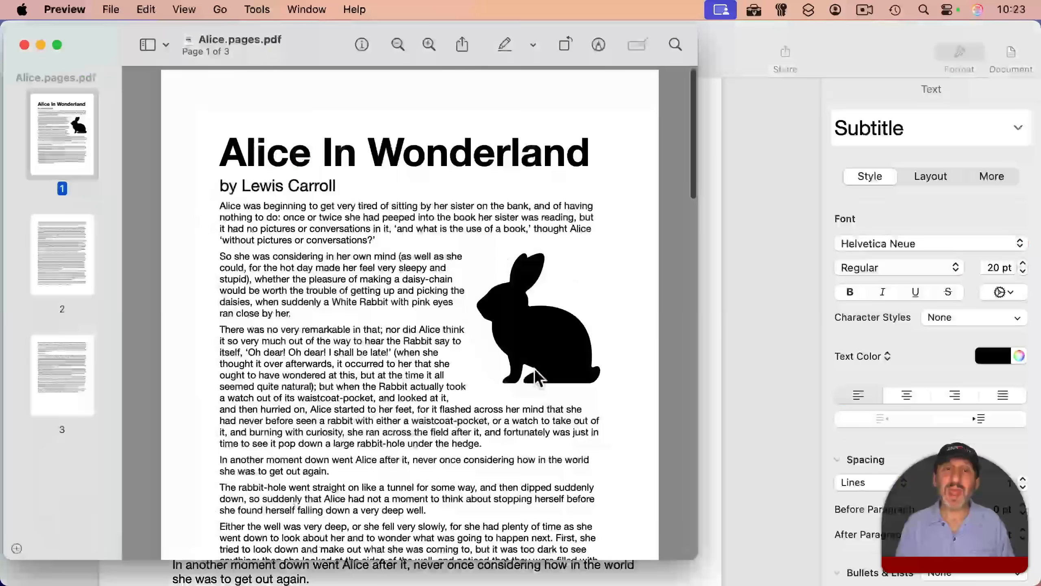
Set up a PDF export of Alice.pages.pdf with the Reduce File Size Quartz filter.
left_click(115, 9)
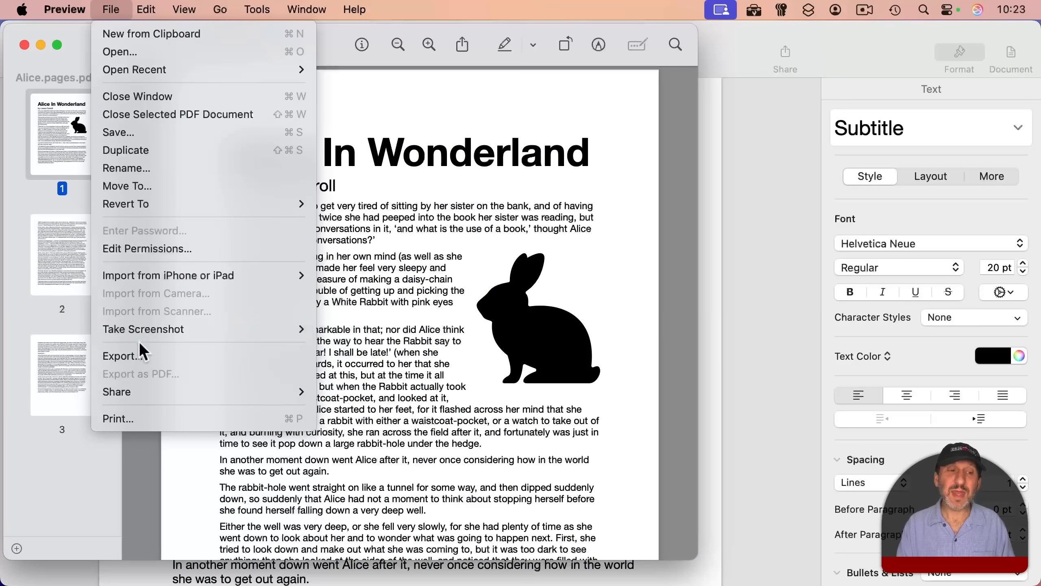
left_click(139, 354)
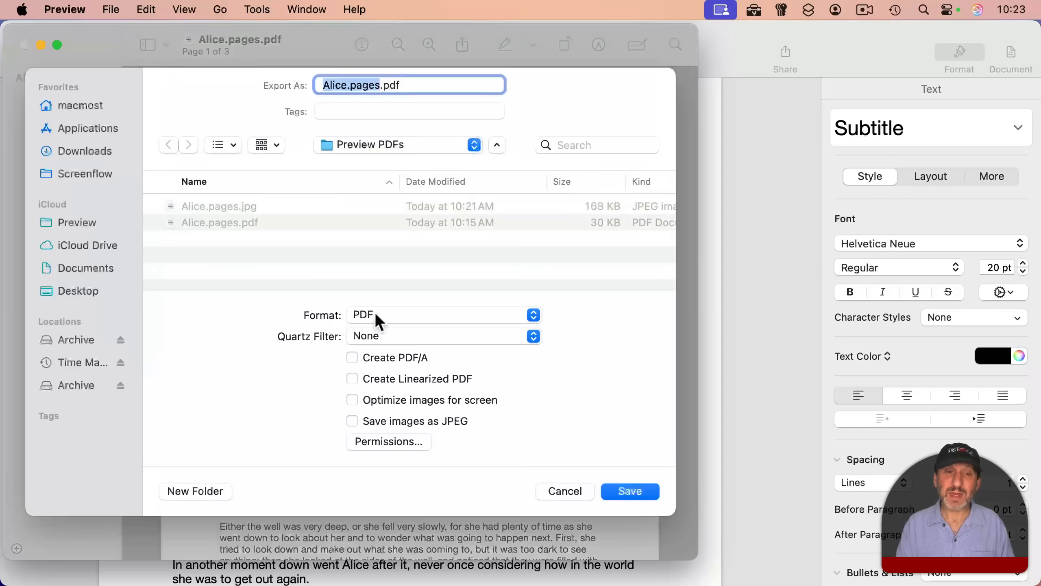
left_click(397, 341)
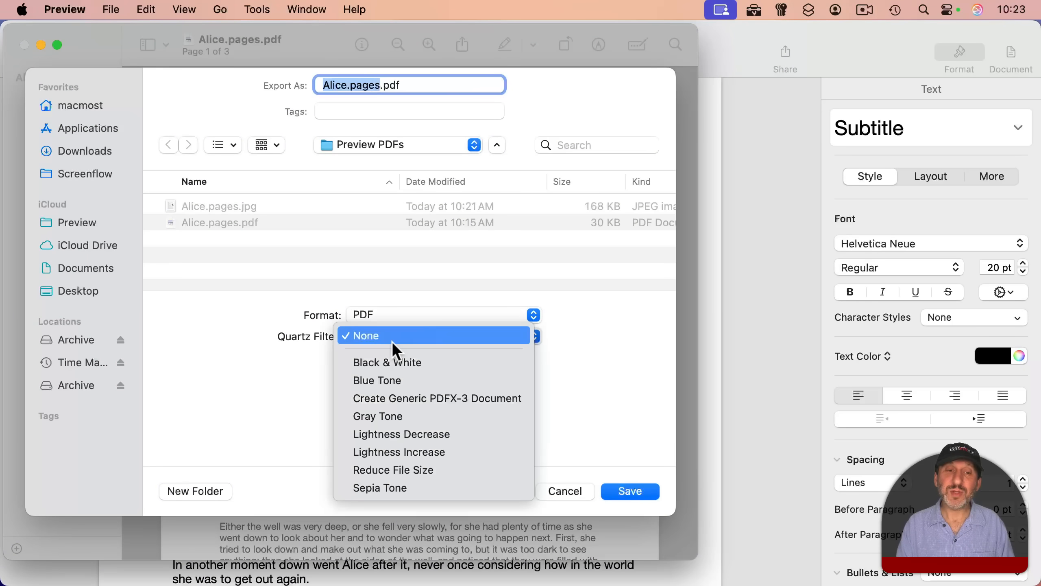
left_click(406, 470)
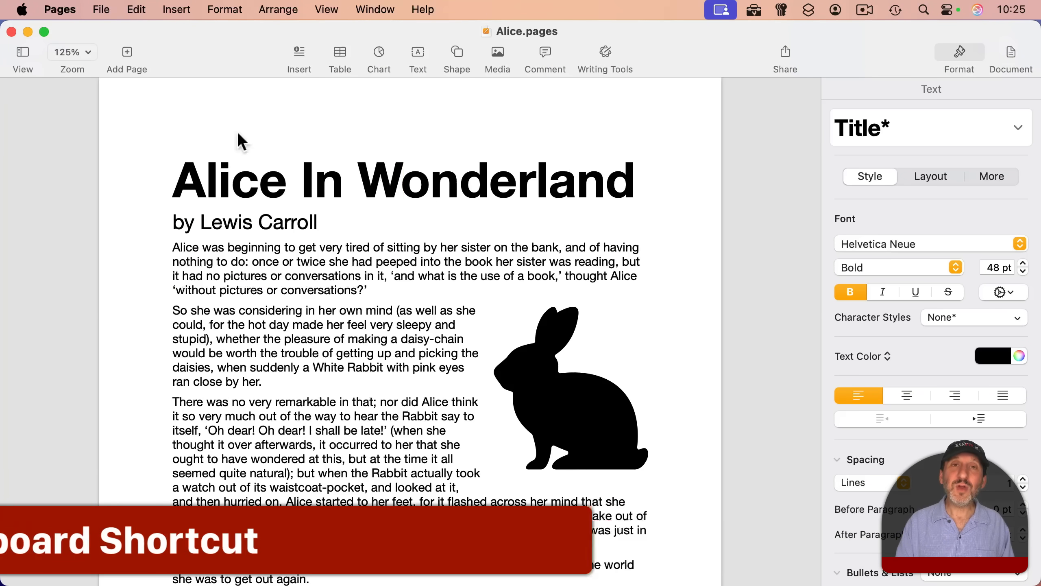
From Pages, set the print dialog's default PDF action to Open in Preview and run it on the Alice document.
key("super+p")
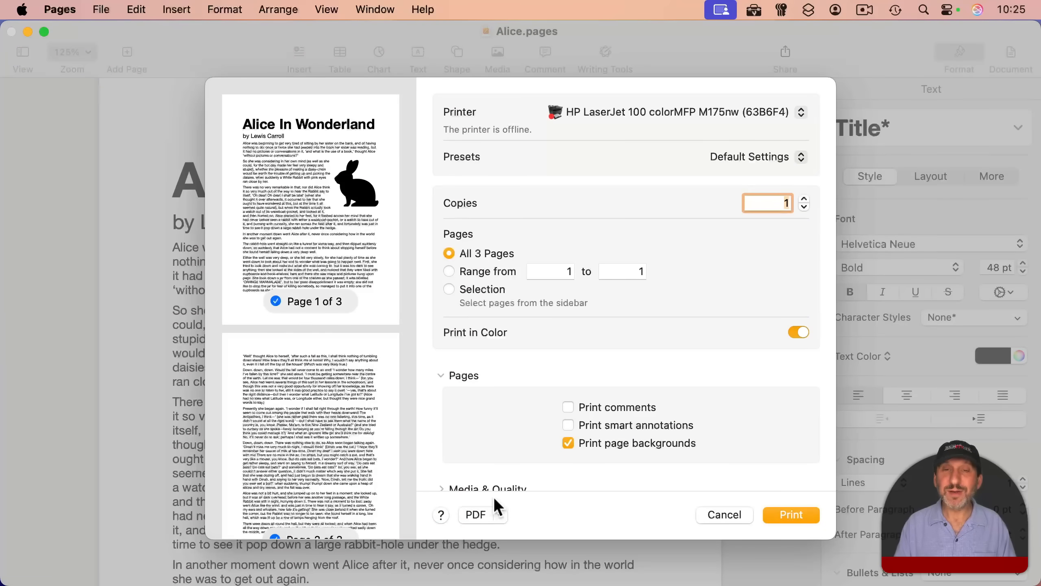
left_click(498, 515)
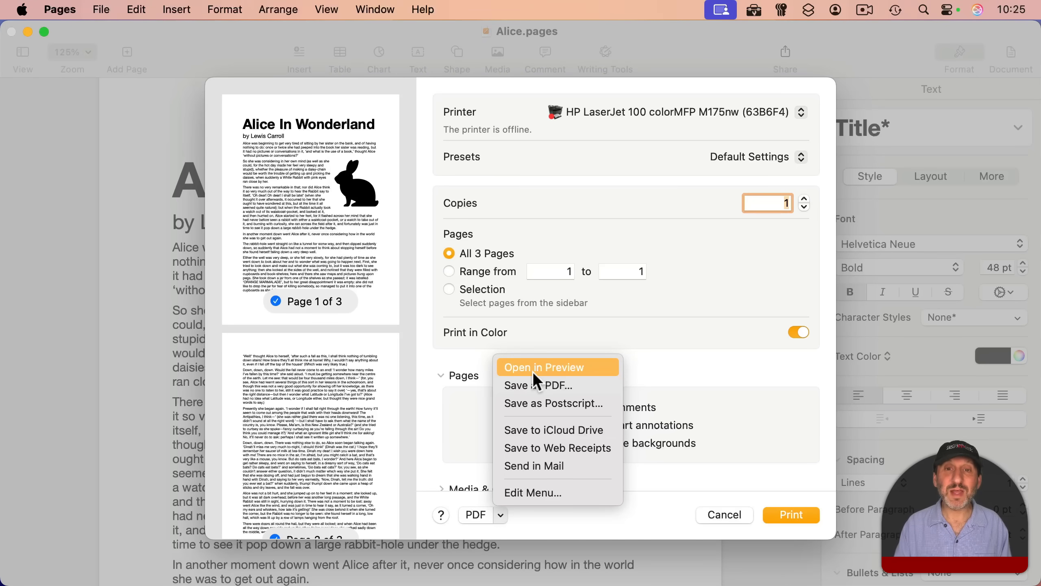
left_click(531, 488)
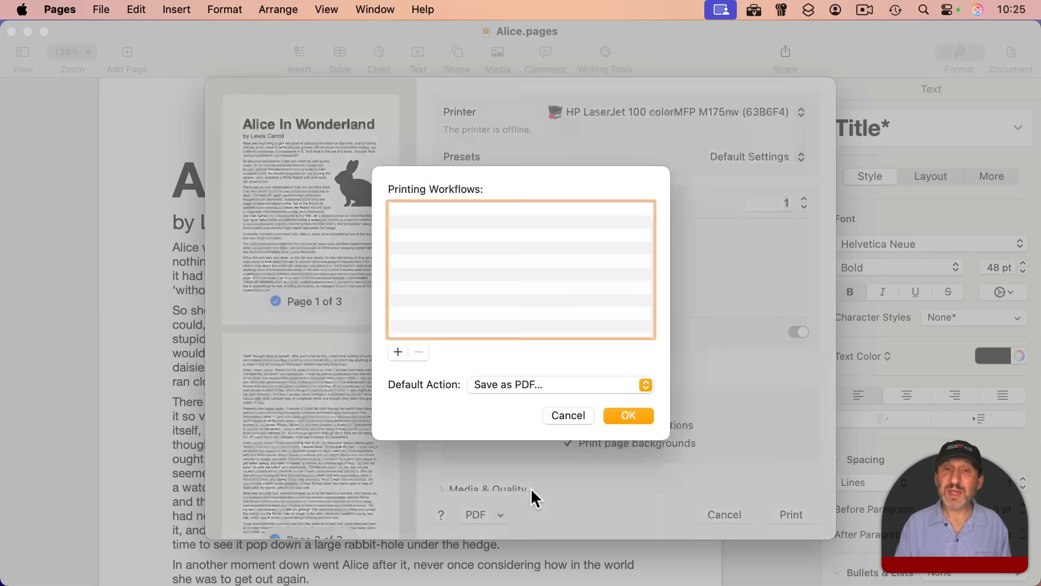
left_click(501, 386)
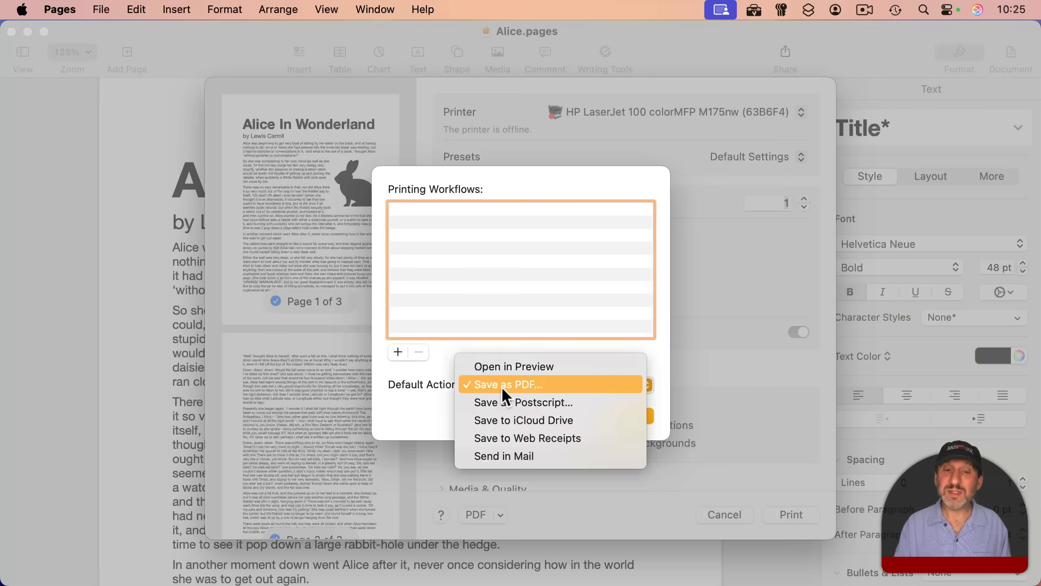
left_click(508, 364)
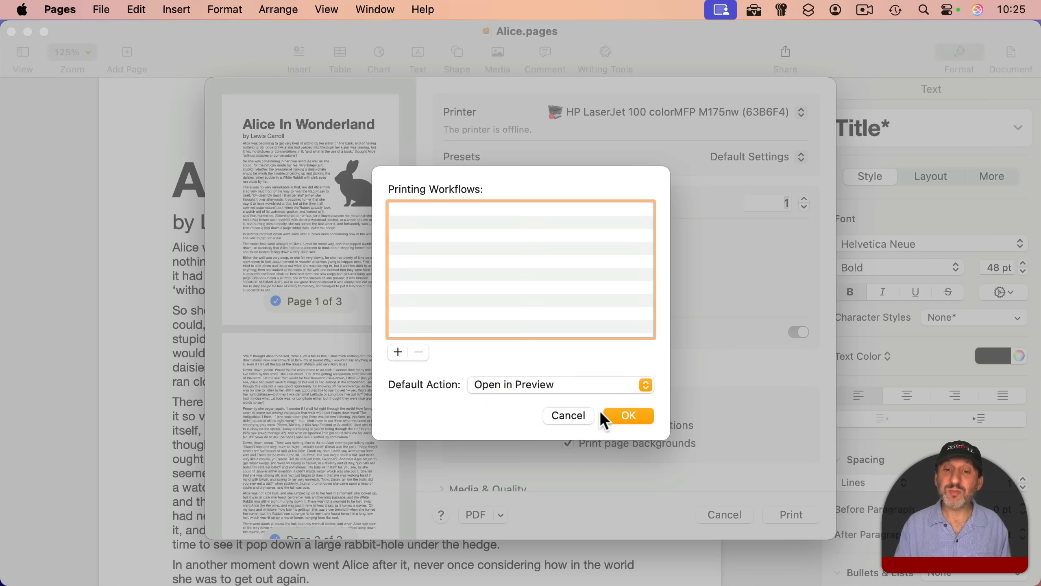
left_click(627, 416)
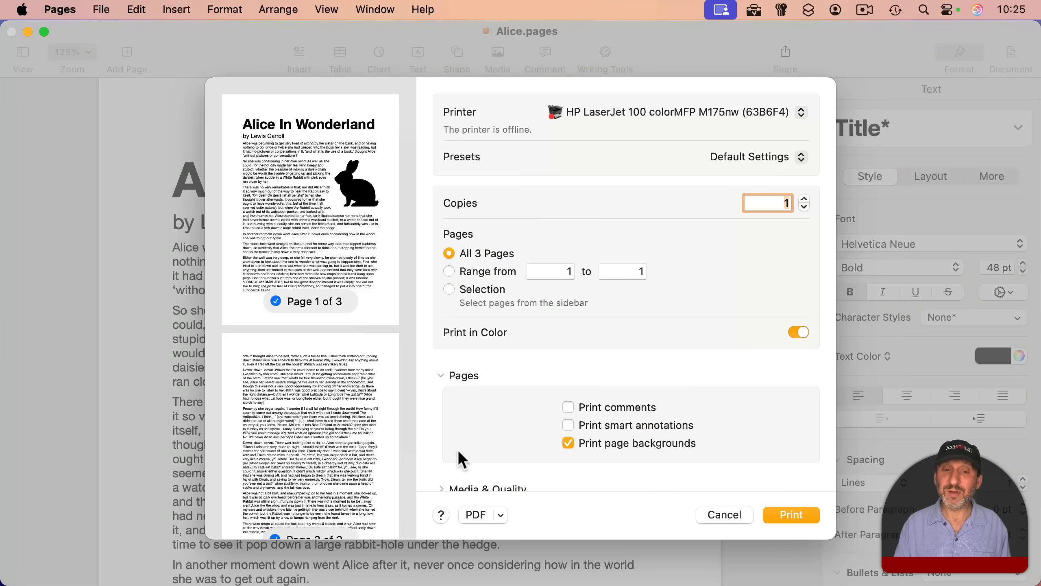
left_click(476, 515)
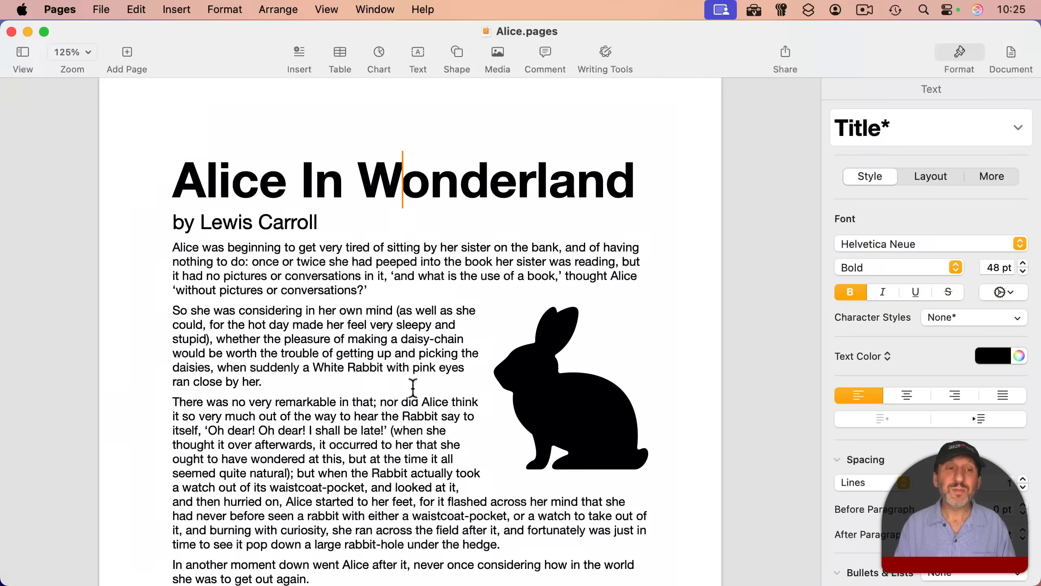
Switch to System Settings and open the App Shortcuts section of the keyboard shortcuts.
left_click(29, 13)
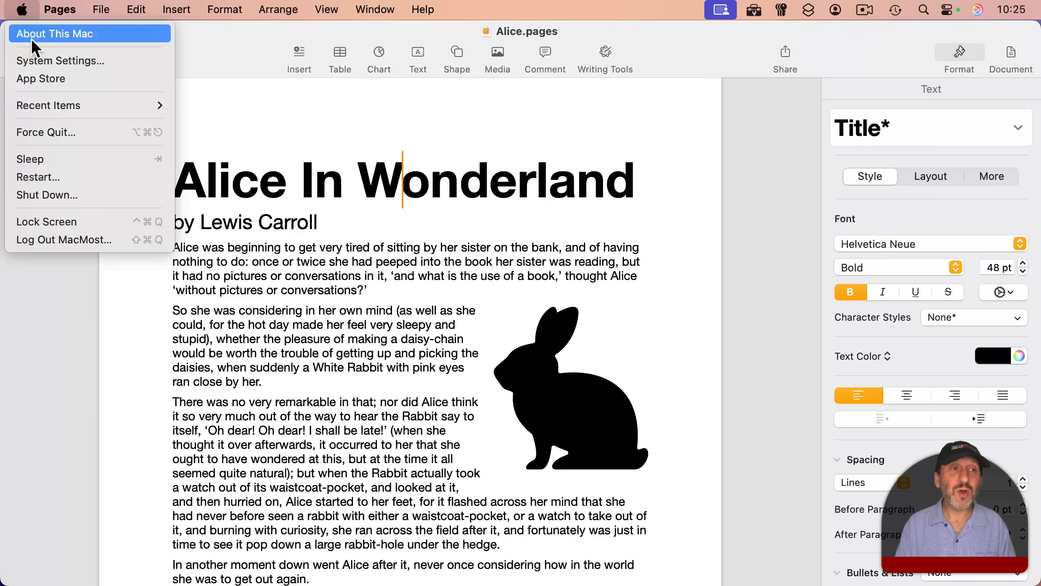
left_click(33, 56)
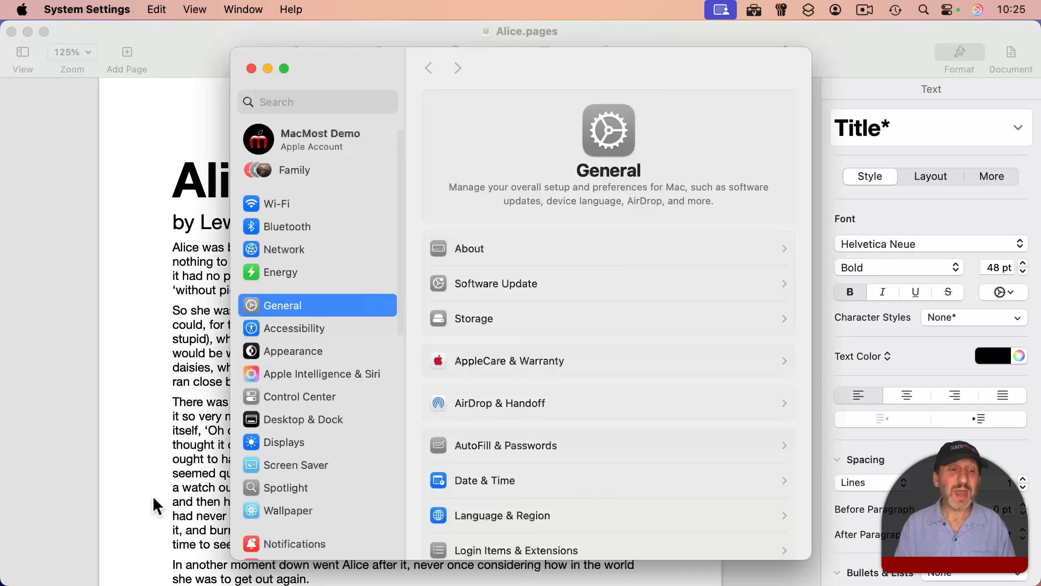
scroll(310, 504, "down", 10)
left_click(294, 463)
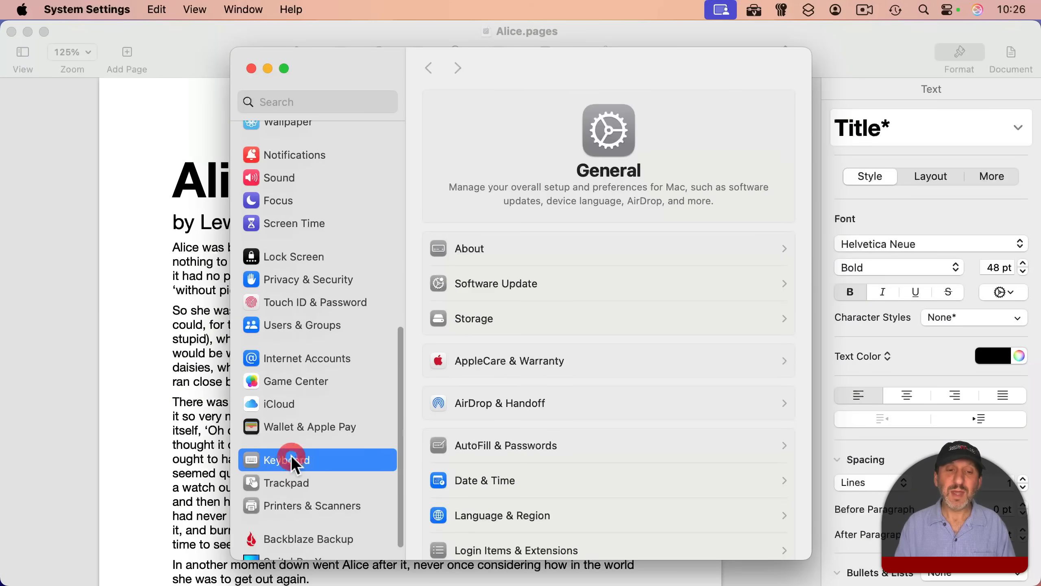
left_click(720, 263)
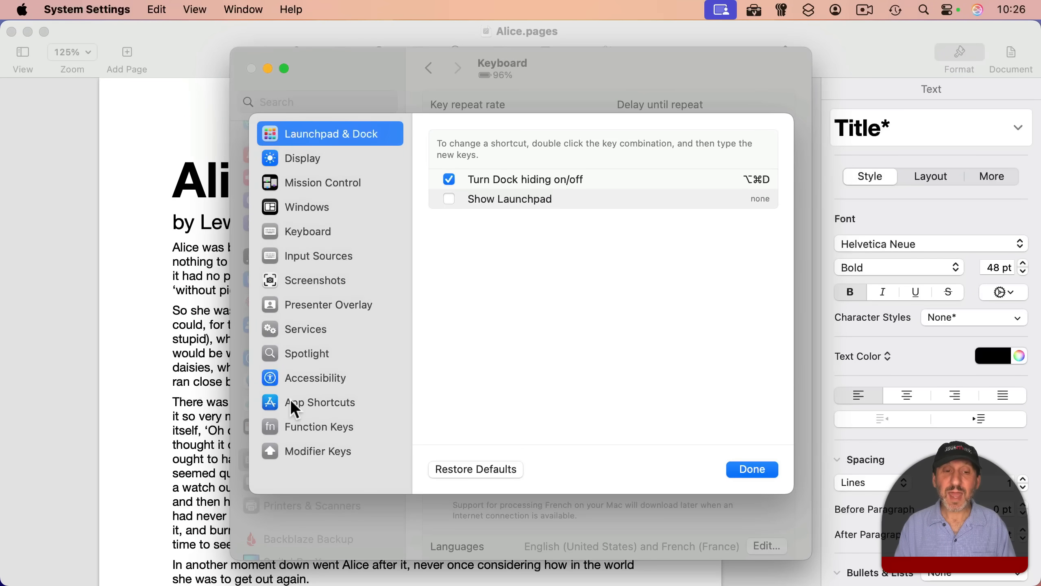
left_click(292, 402)
Add an All Applications shortcut that assigns ⌘P to the menu title Open in Preview, and close System Settings.
left_click(437, 257)
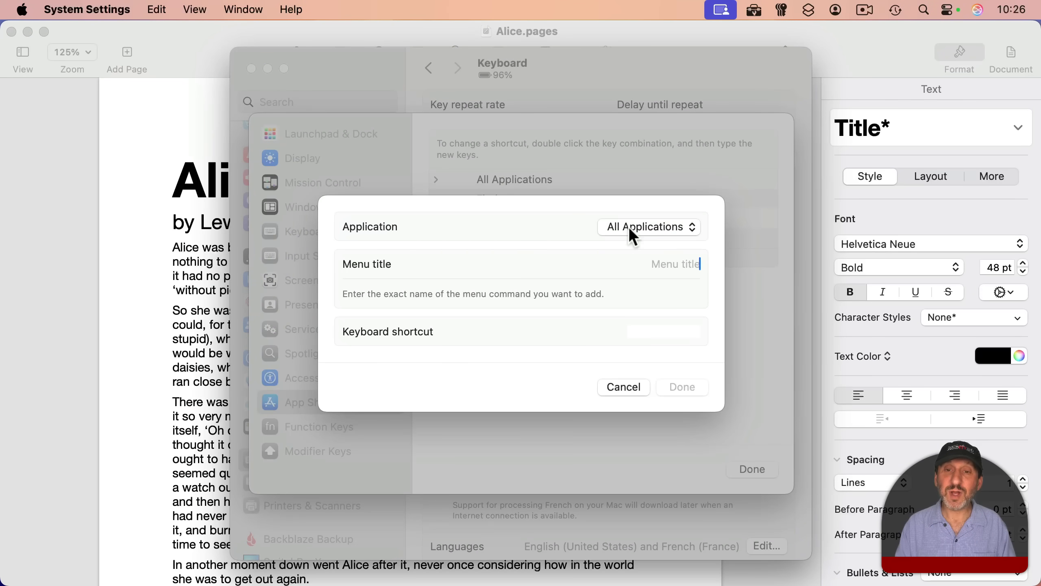
left_click(628, 227)
left_click(511, 210)
key("BackSpace")
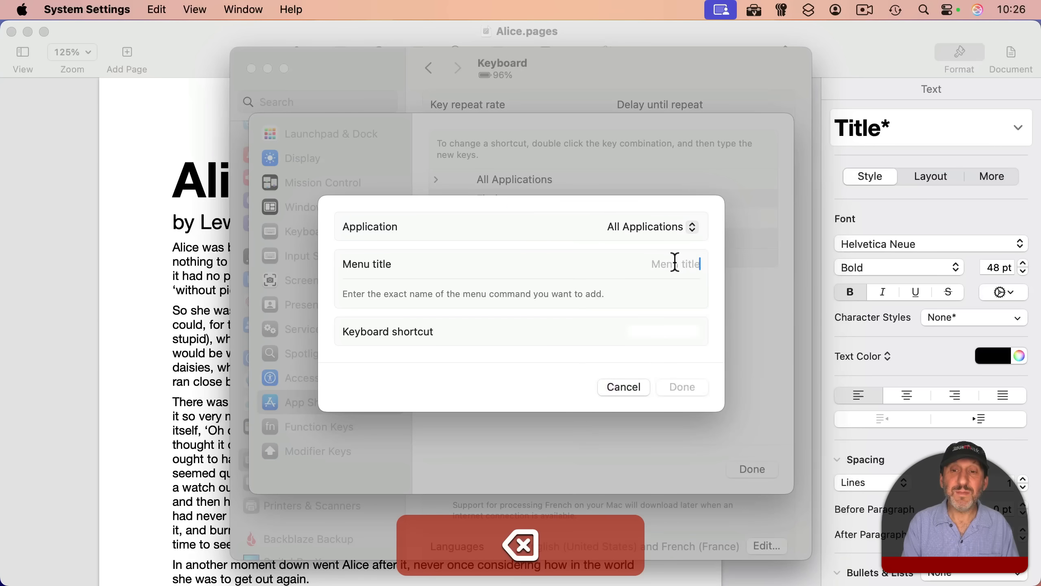
type("Open in")
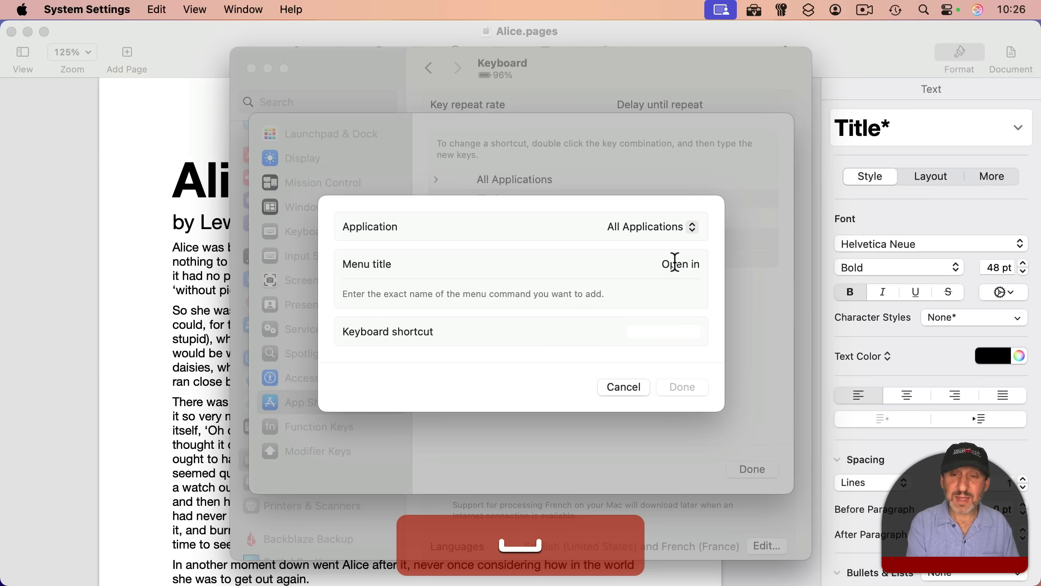
type(" Preview")
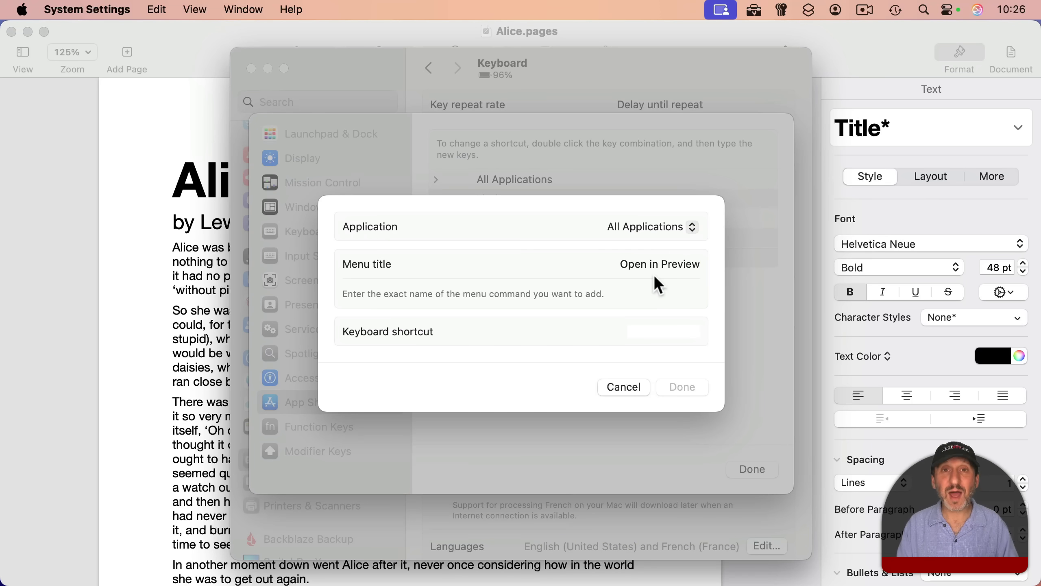
left_click(688, 331)
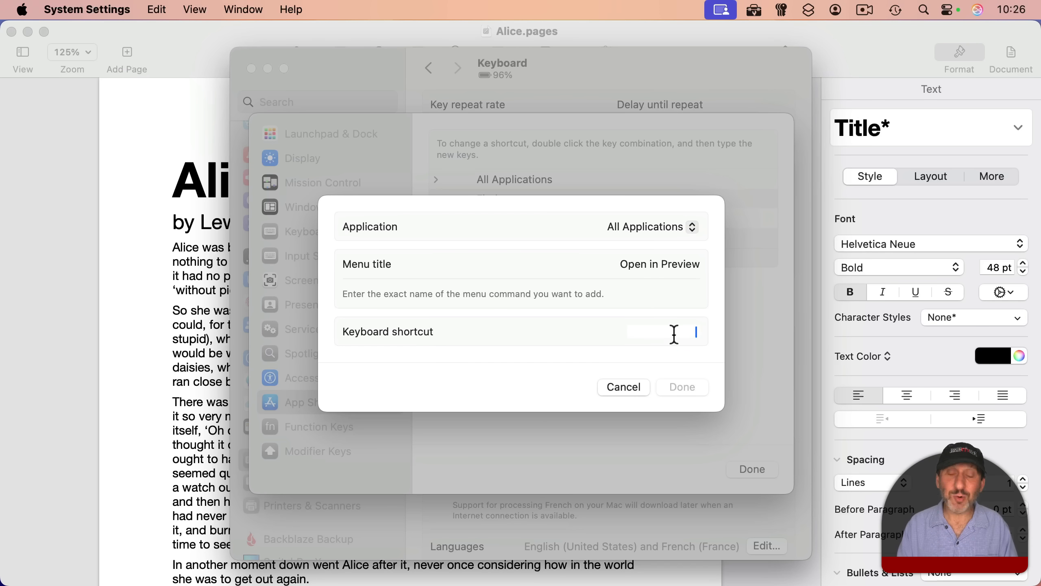
key("super")
key("super+p")
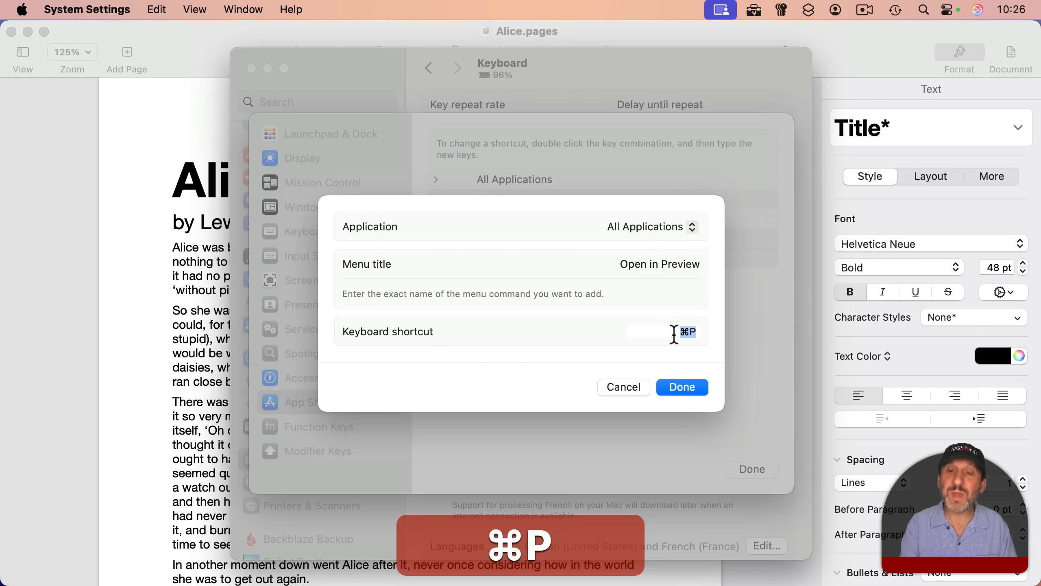
left_click(693, 387)
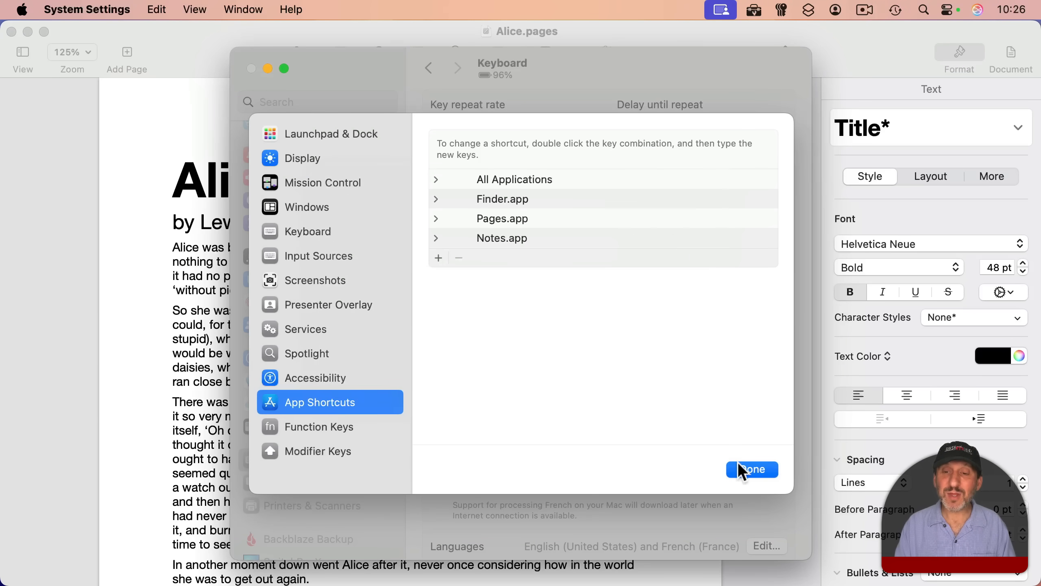
left_click(743, 471)
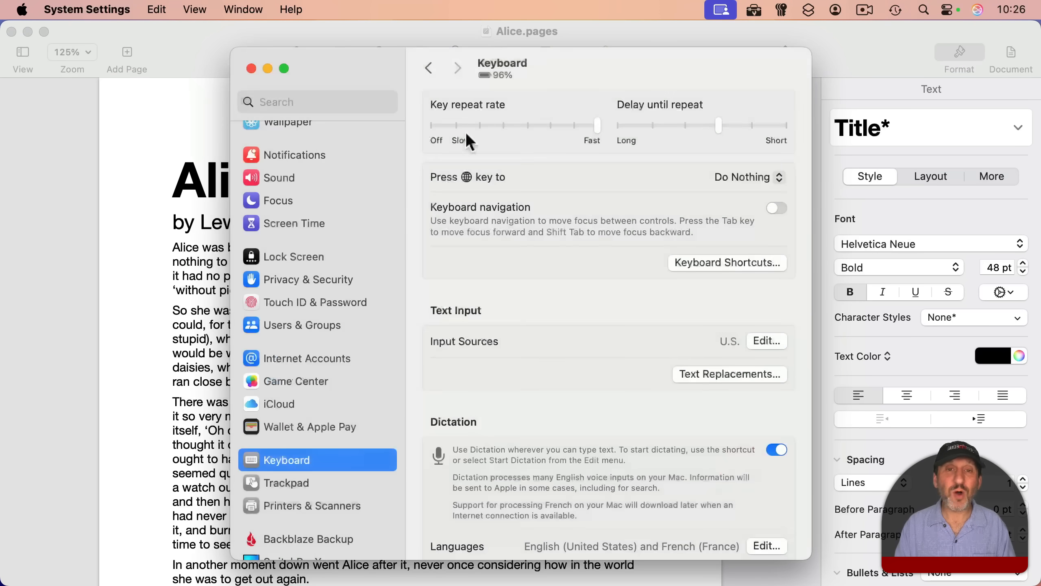
left_click(251, 69)
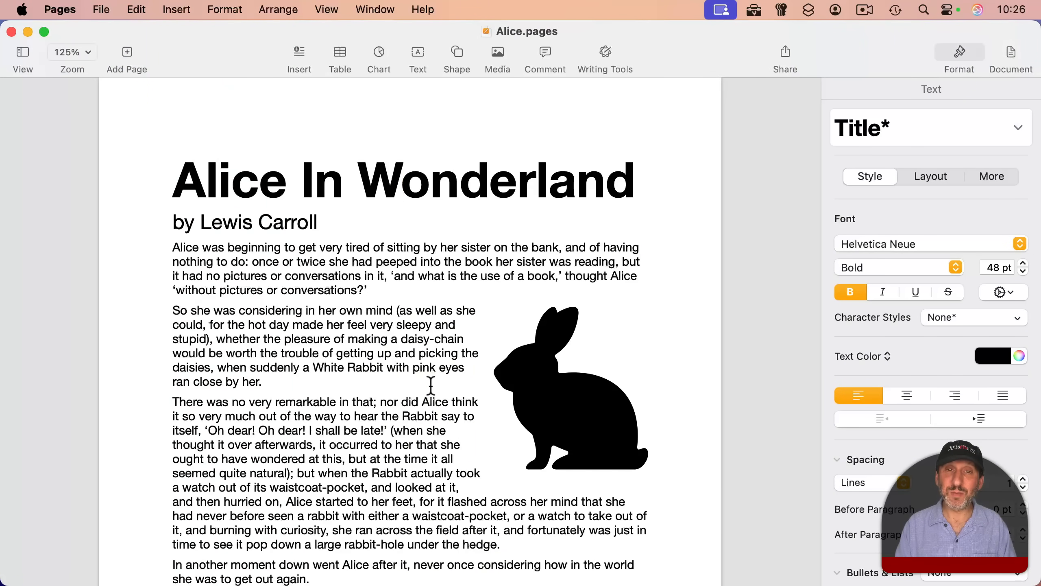
Compare the shortcuts assigned to Print in Pages and to Open in Preview in the print dialog, leaving without printing.
left_click(101, 9)
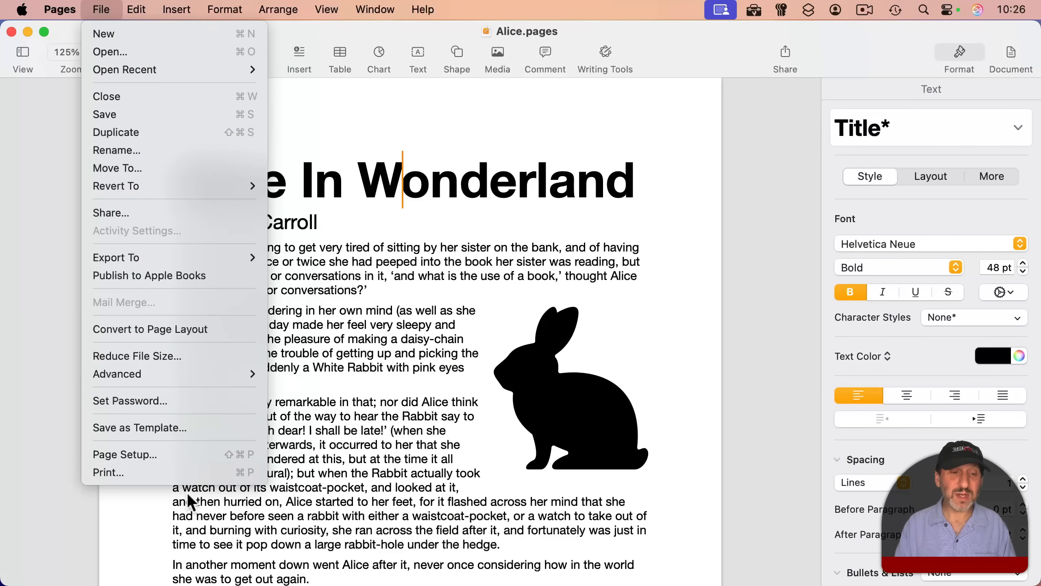
left_click(392, 354)
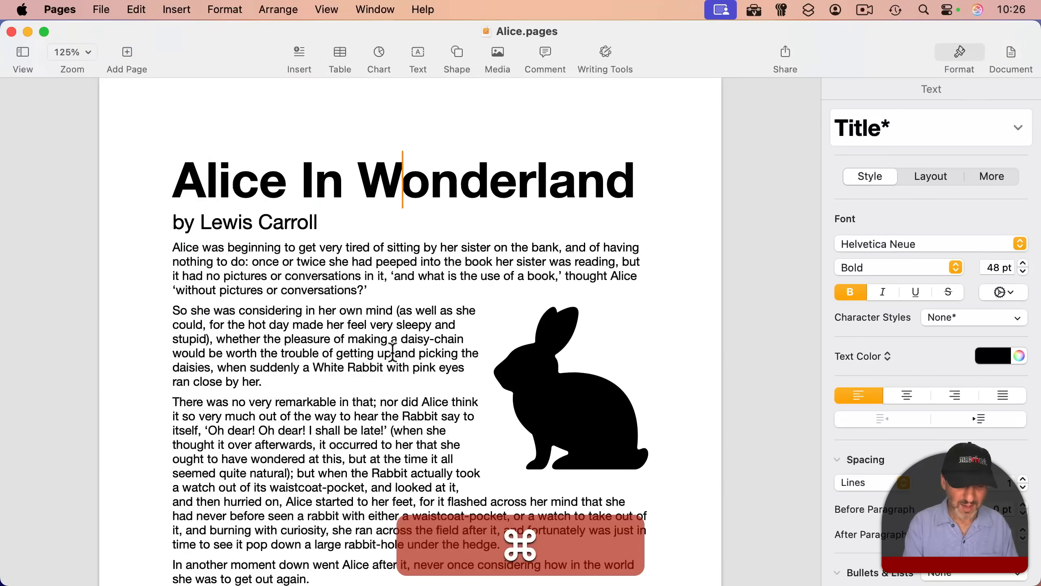
key("super+p")
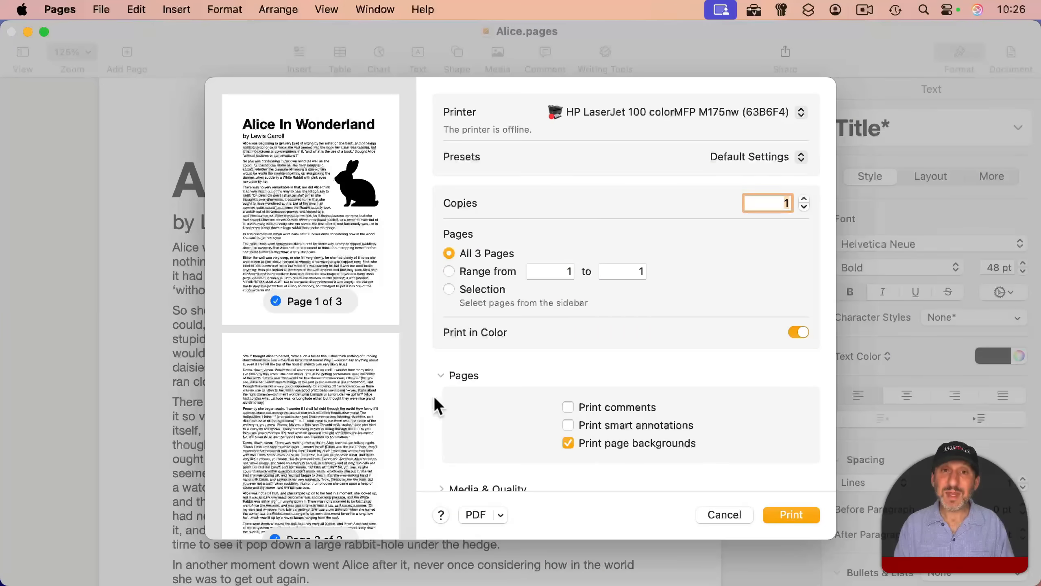
left_click(501, 515)
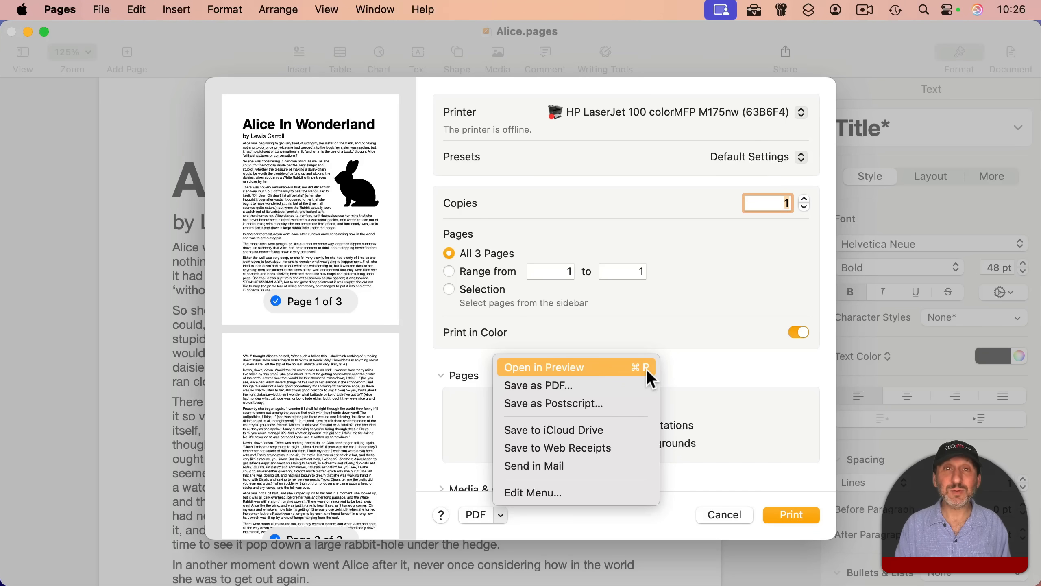
left_click(701, 374)
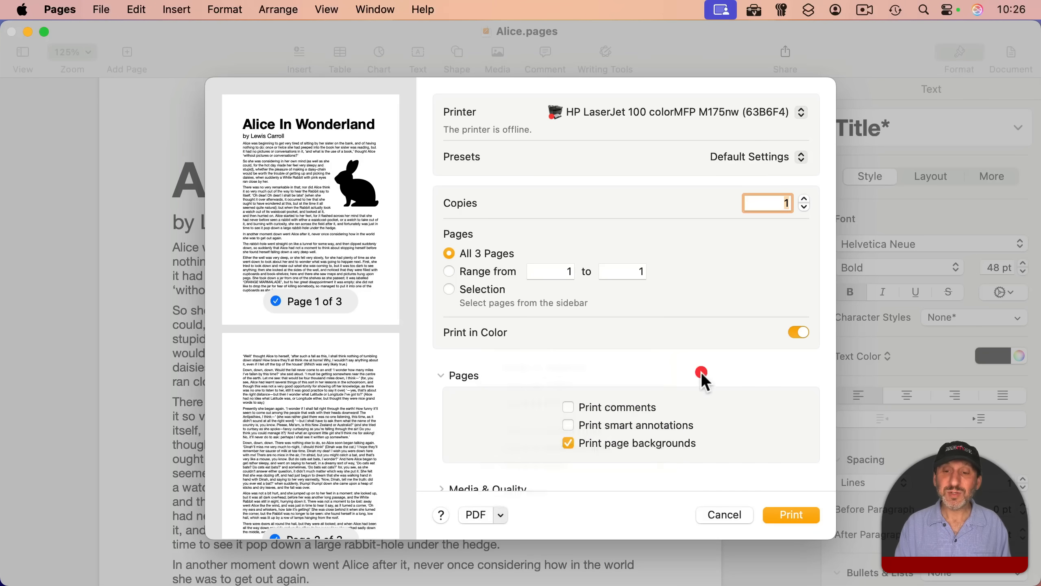
left_click(729, 515)
Send the Alice document to Preview by invoking ⌘P for Print and again for Open in Preview.
key("super+p")
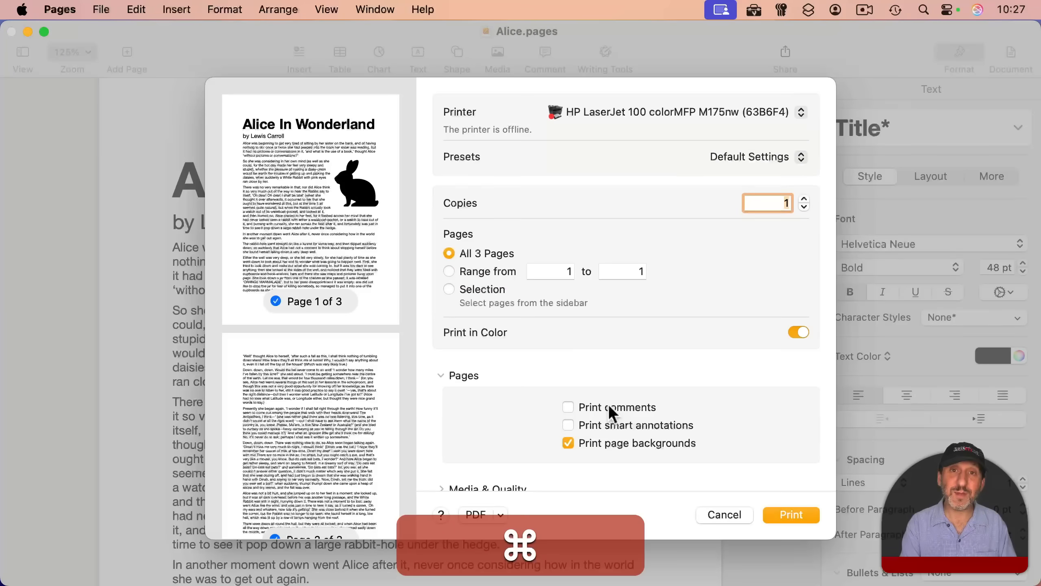
key("super+p")
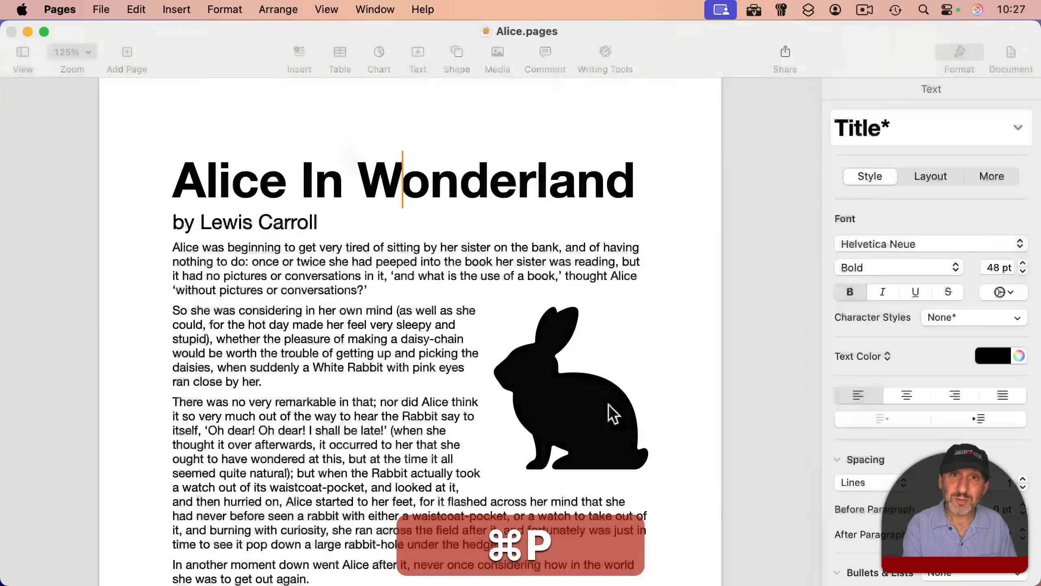